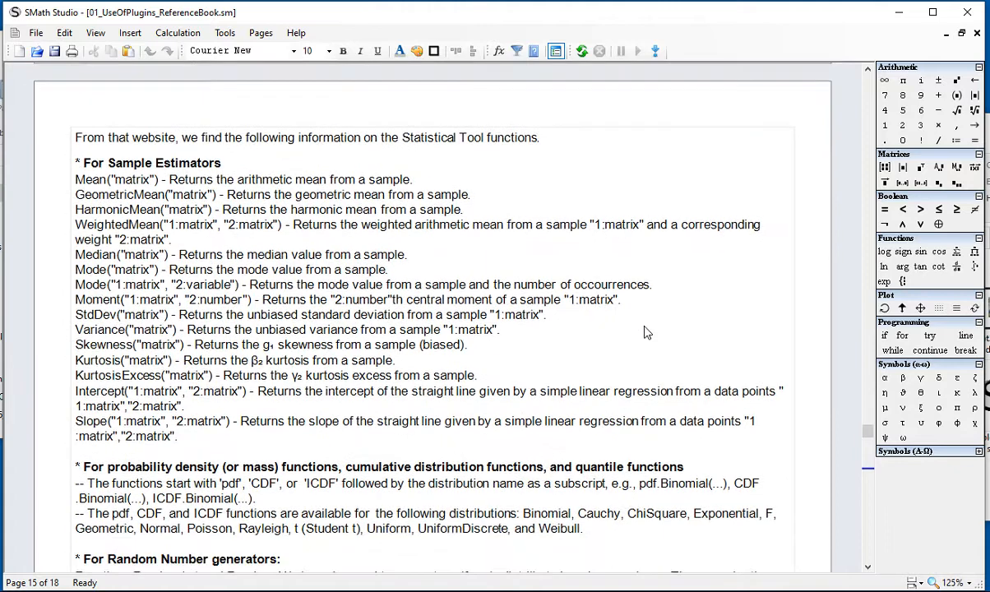
{"action": "scroll", "coordinate": [646, 332], "scroll_direction": "down", "scroll_amount": 1}
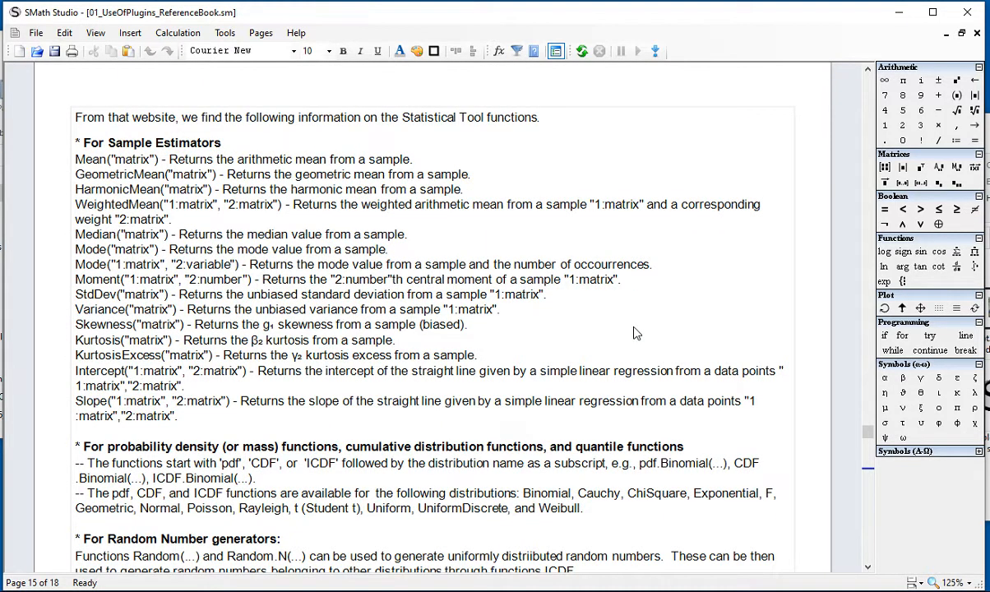
Step: Review the Sample Estimators list of statistical functions, from Mean and GeometricMean through StdDev, Skewness and Kurtosis
{"action": "double_click", "coordinate": [86, 159]}
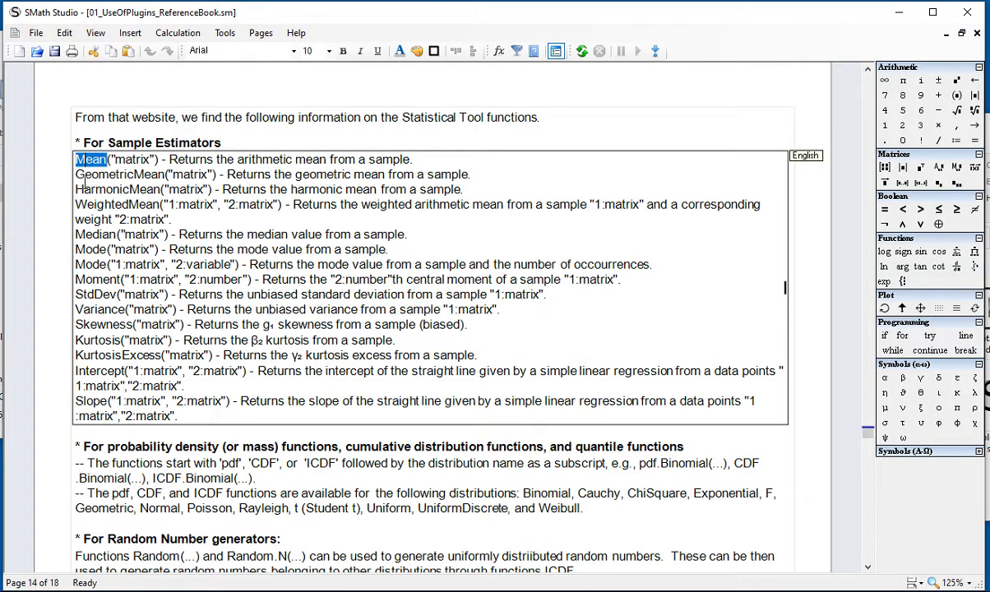
{"action": "double_click", "coordinate": [85, 176]}
{"action": "double_click", "coordinate": [78, 189]}
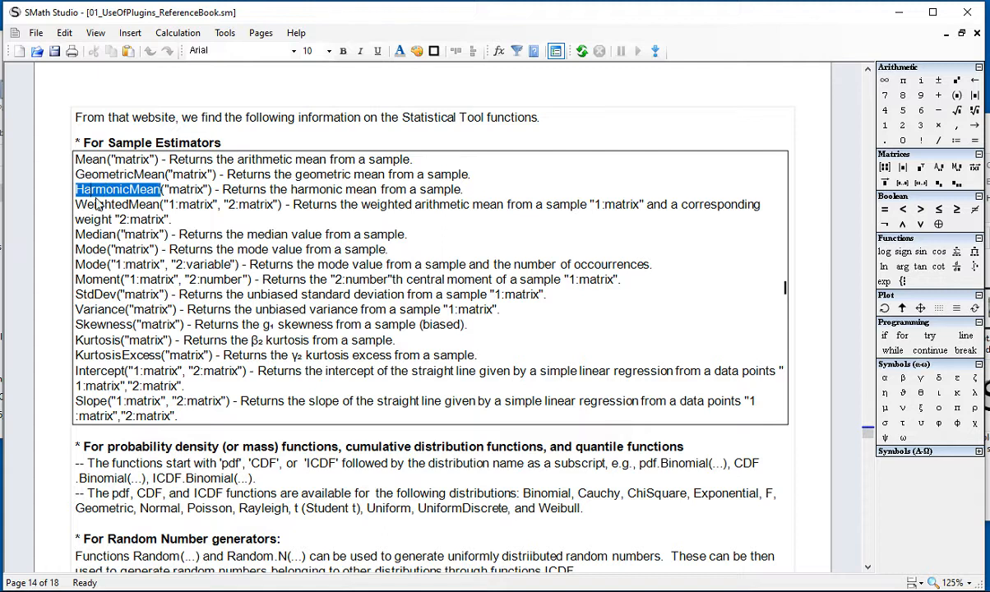
{"action": "triple_click", "coordinate": [88, 211]}
{"action": "left_click", "coordinate": [90, 241]}
{"action": "left_click", "coordinate": [78, 249]}
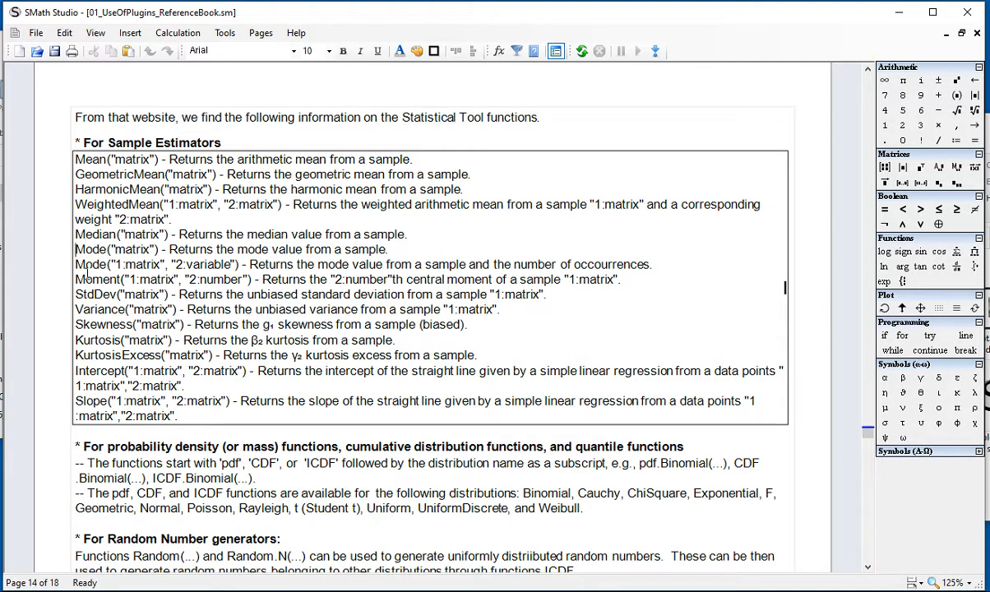
{"action": "left_click_drag", "start_coordinate": [86, 285], "coordinate": [142, 297]}
{"action": "left_click", "coordinate": [111, 297]}
{"action": "double_click", "coordinate": [99, 326]}
{"action": "left_click", "coordinate": [77, 340]}
Step: Read the section on probability density, cumulative distribution and quantile functions, including the naming convention and the supported distributions
{"action": "scroll", "coordinate": [153, 361], "scroll_direction": "down", "scroll_amount": 4}
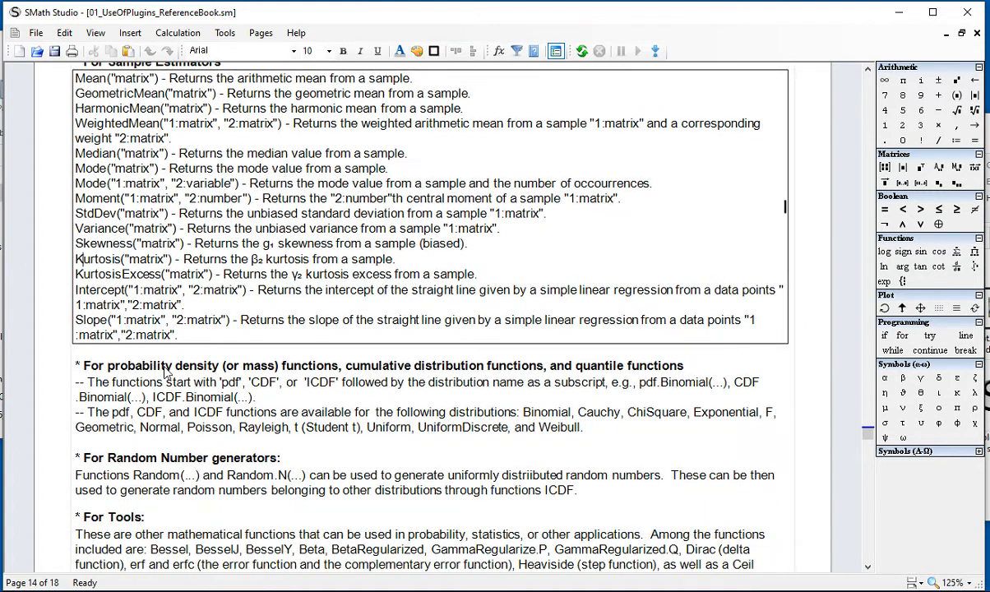
{"action": "scroll", "coordinate": [160, 345], "scroll_direction": "down", "scroll_amount": 1}
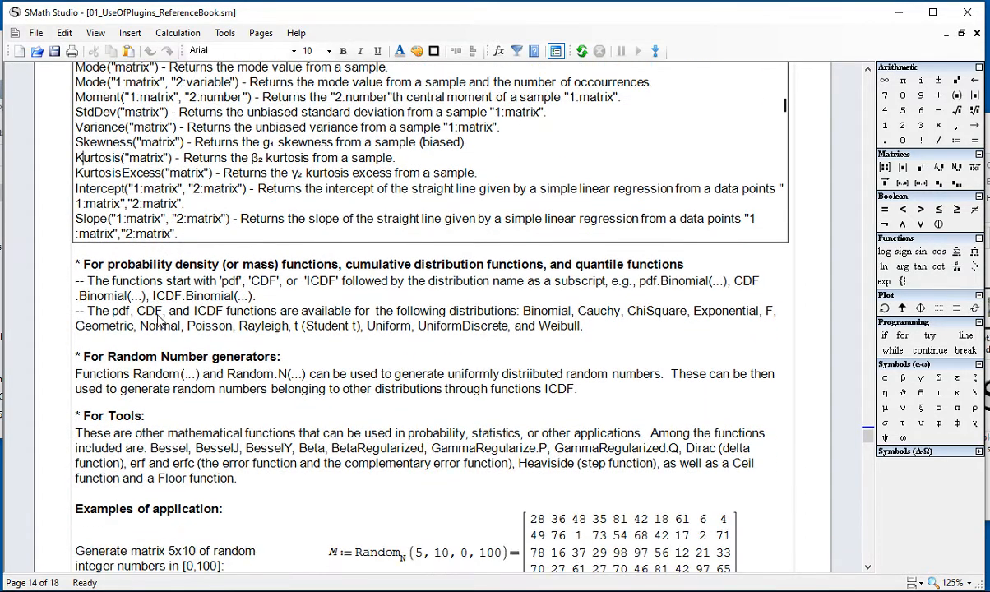
{"action": "left_click_drag", "start_coordinate": [86, 269], "coordinate": [559, 265]}
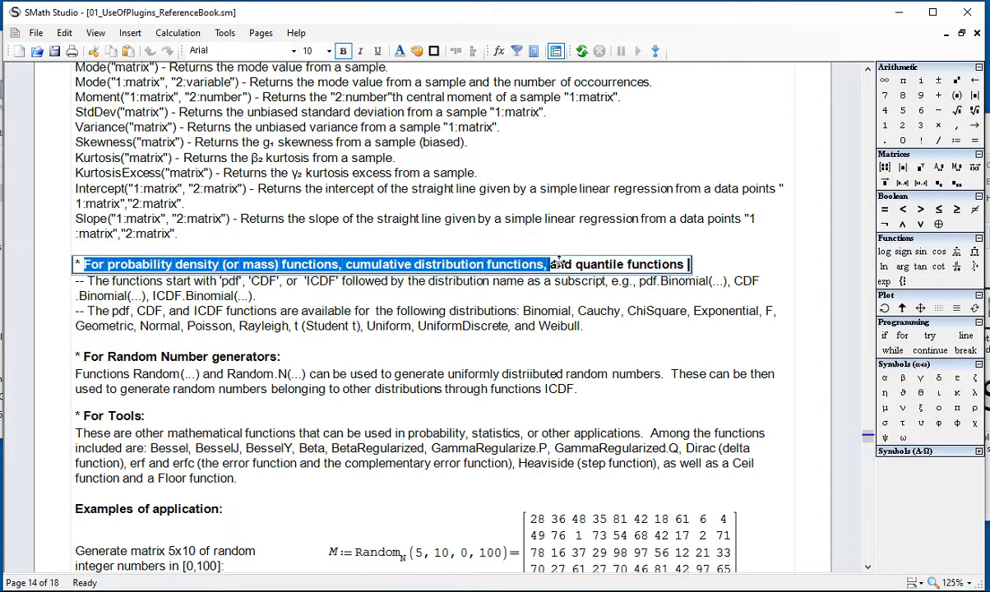
{"action": "left_click", "coordinate": [563, 267]}
{"action": "left_click_drag", "start_coordinate": [577, 264], "coordinate": [671, 267]}
{"action": "left_click", "coordinate": [667, 300]}
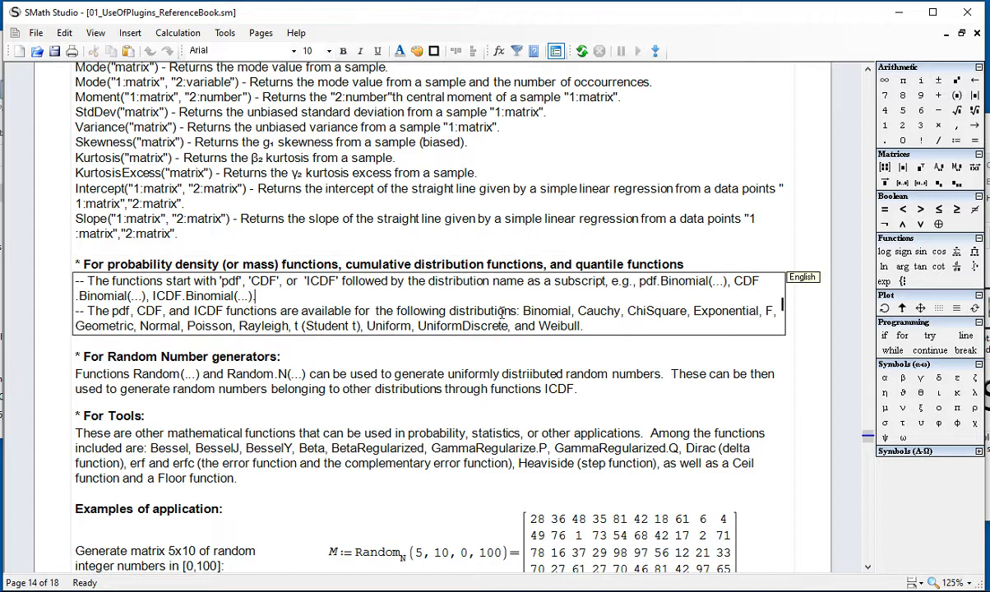
{"action": "left_click", "coordinate": [88, 283], "text": "shift"}
{"action": "left_click_drag", "start_coordinate": [387, 305], "coordinate": [469, 295]}
{"action": "left_click", "coordinate": [469, 301]}
{"action": "left_click", "coordinate": [734, 312]}
{"action": "left_click_drag", "start_coordinate": [586, 326], "coordinate": [96, 294]}
{"action": "left_click", "coordinate": [428, 359]}
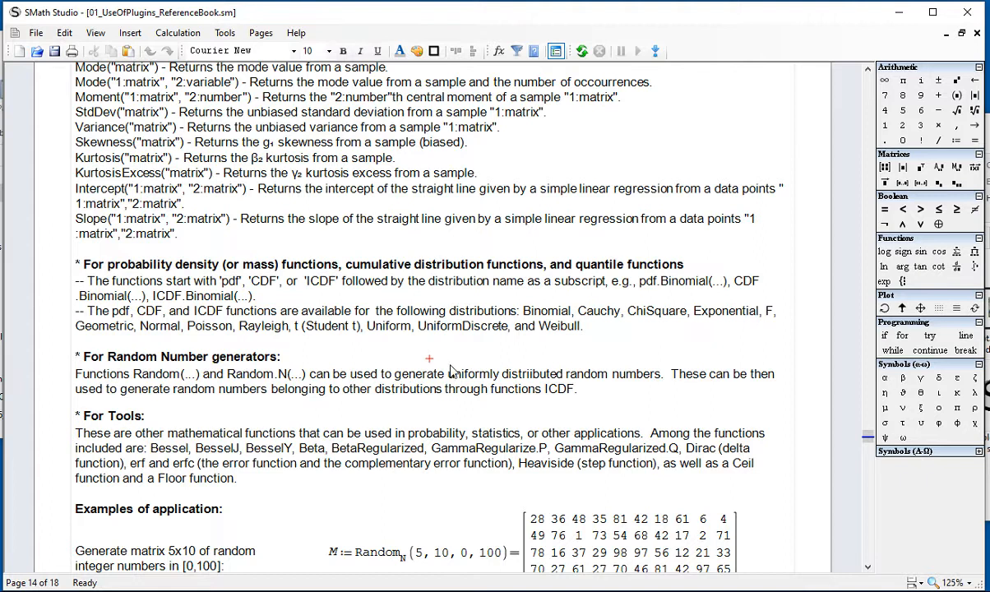
Step: Read the notes on the Random and Random.N random number generators and the Tools functions
{"action": "scroll", "coordinate": [428, 354], "scroll_direction": "down", "scroll_amount": 2}
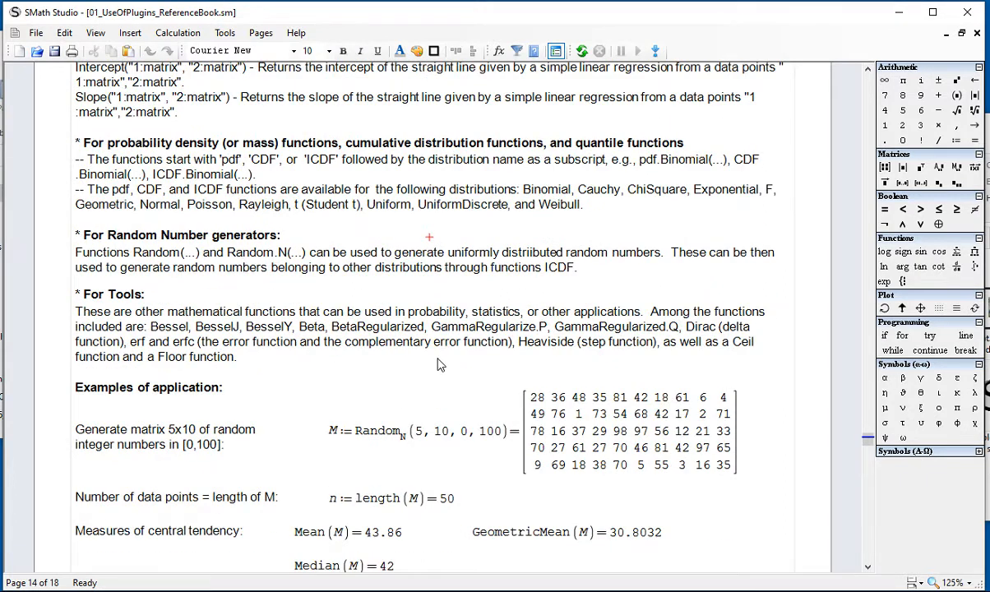
{"action": "double_click", "coordinate": [137, 249]}
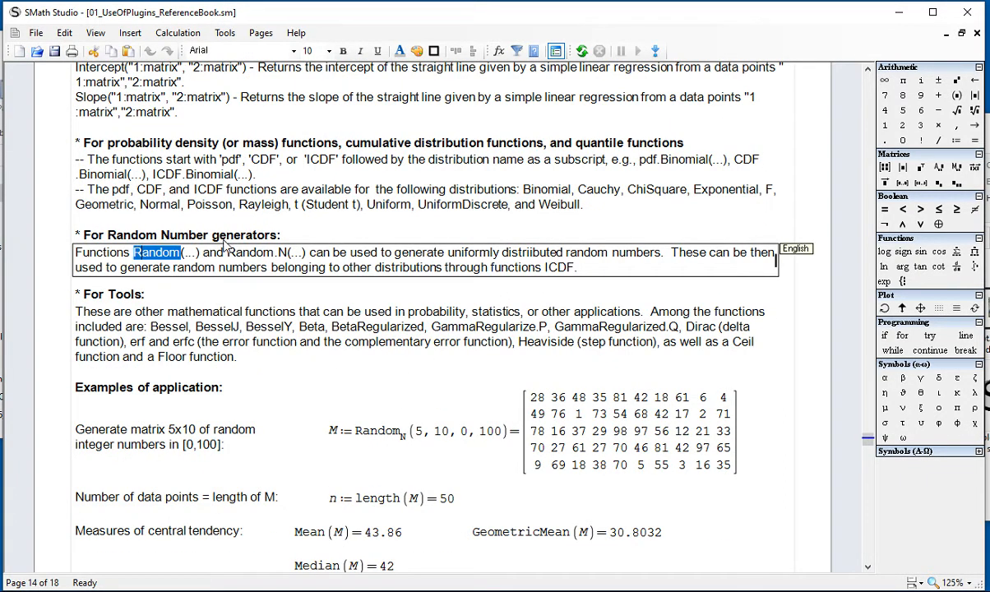
{"action": "left_click", "coordinate": [236, 255]}
{"action": "left_click", "coordinate": [277, 254]}
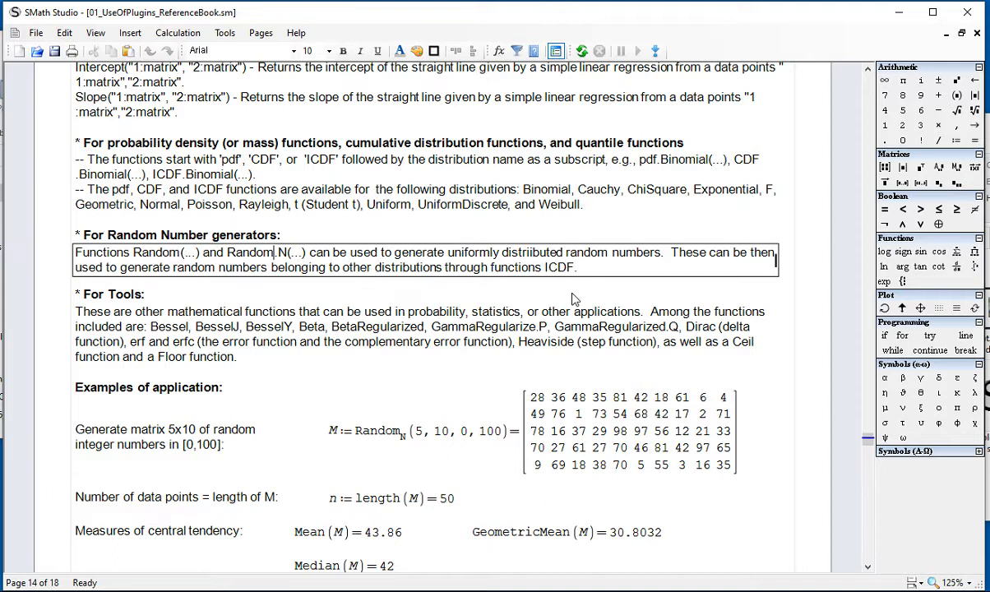
{"action": "left_click_drag", "start_coordinate": [133, 253], "coordinate": [331, 253]}
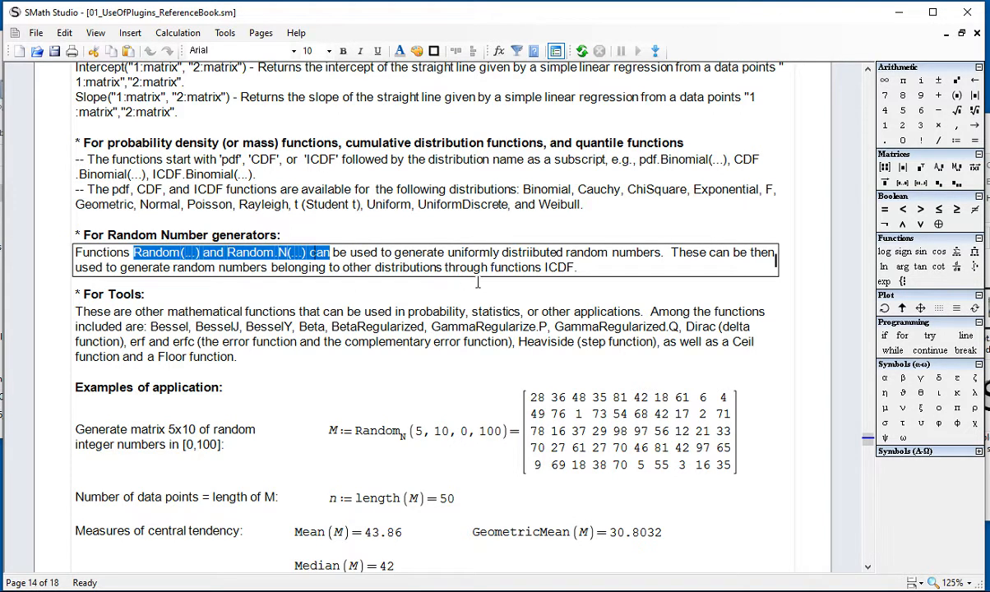
{"action": "left_click", "coordinate": [566, 267]}
{"action": "left_click", "coordinate": [459, 365]}
Step: Examine the examples of application, especially the Random.N definition of the 5x10 matrix M
{"action": "scroll", "coordinate": [448, 353], "scroll_direction": "down", "scroll_amount": 5}
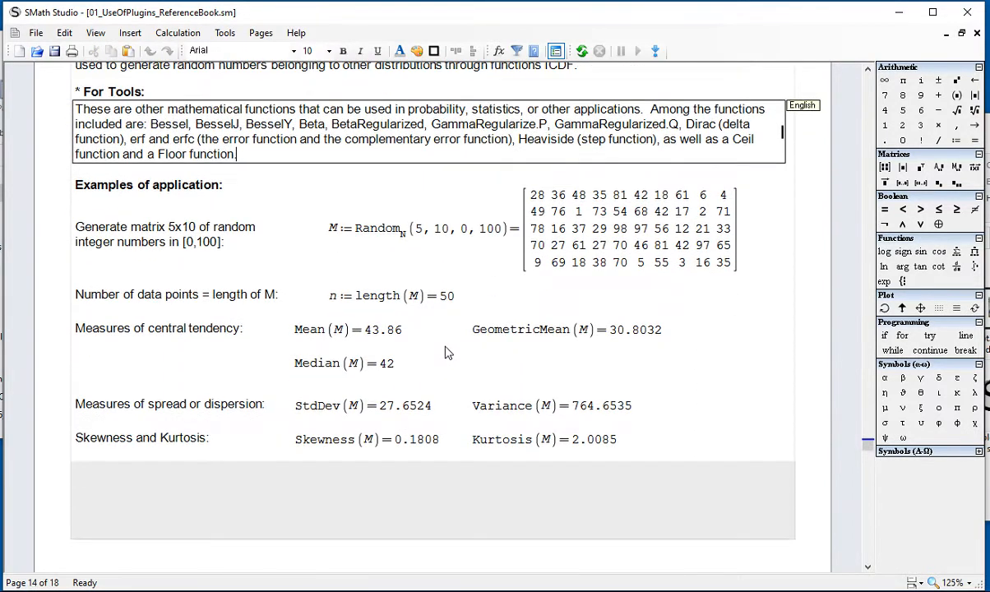
{"action": "scroll", "coordinate": [441, 349], "scroll_direction": "down", "scroll_amount": 1}
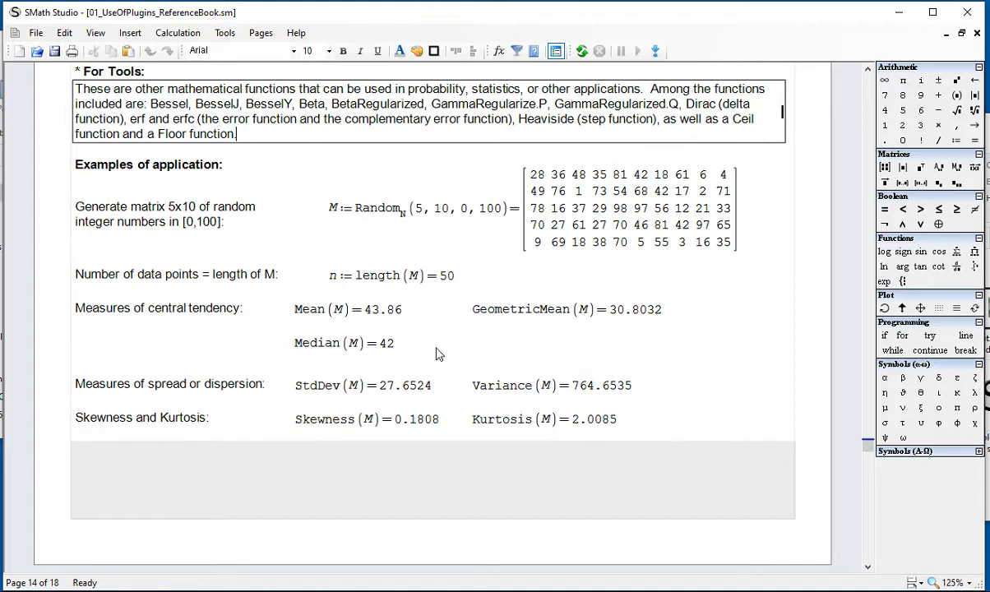
{"action": "scroll", "coordinate": [436, 354], "scroll_direction": "down", "scroll_amount": 1}
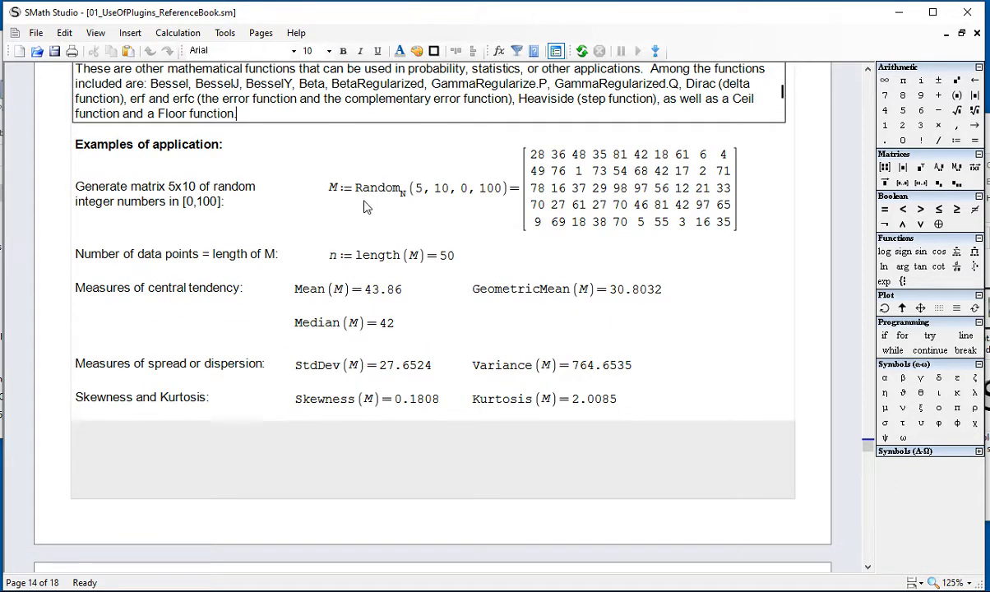
{"action": "mouse_move", "coordinate": [359, 199]}
{"action": "left_click_drag", "start_coordinate": [358, 195], "coordinate": [393, 199]}
{"action": "left_click", "coordinate": [403, 192]}
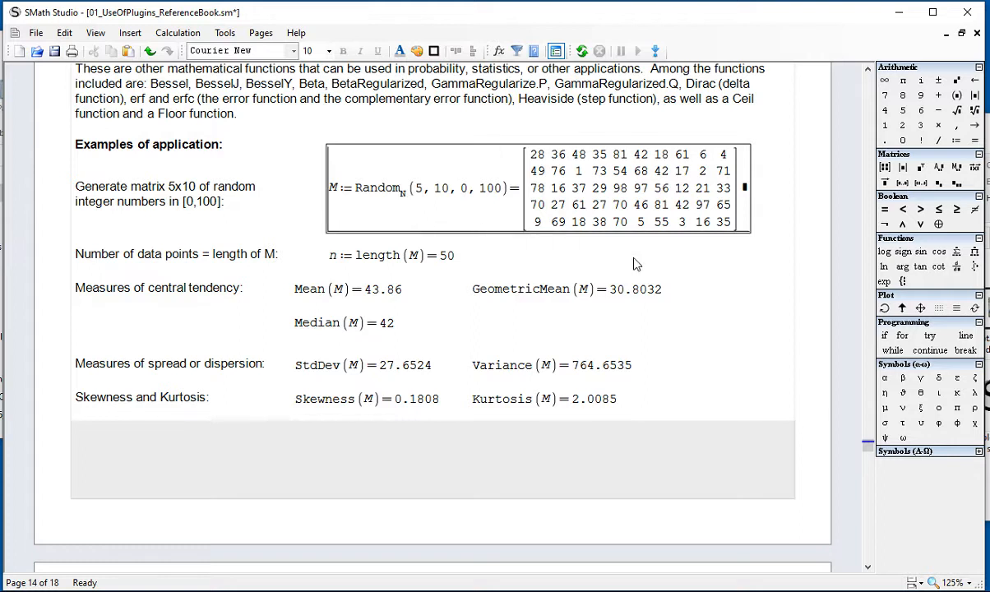
{"action": "left_click", "coordinate": [658, 342]}
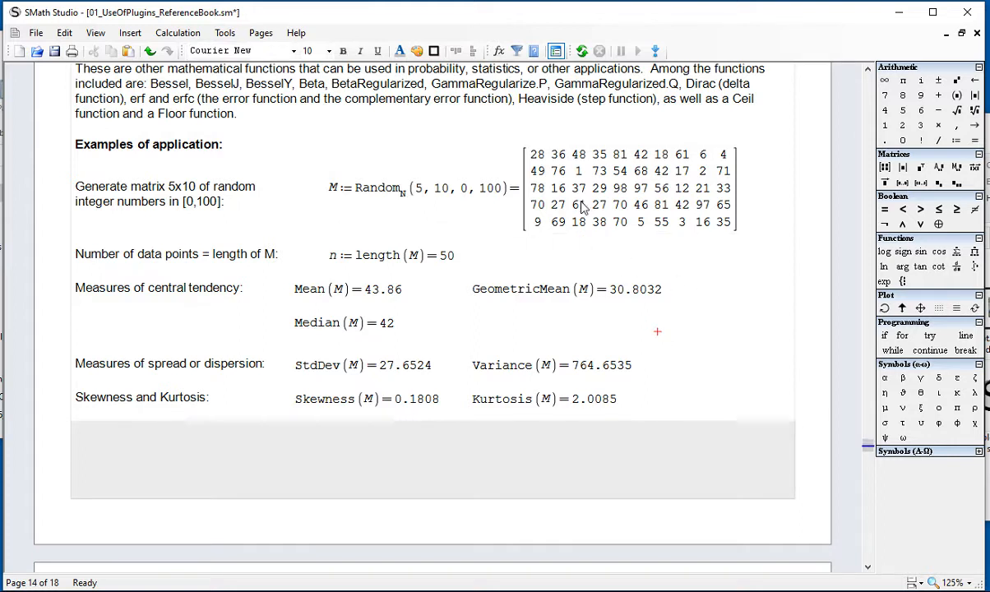
Step: Look up the two-, three- and four-argument versions of Random.N in the function list and close it without inserting
{"action": "left_click", "coordinate": [499, 52]}
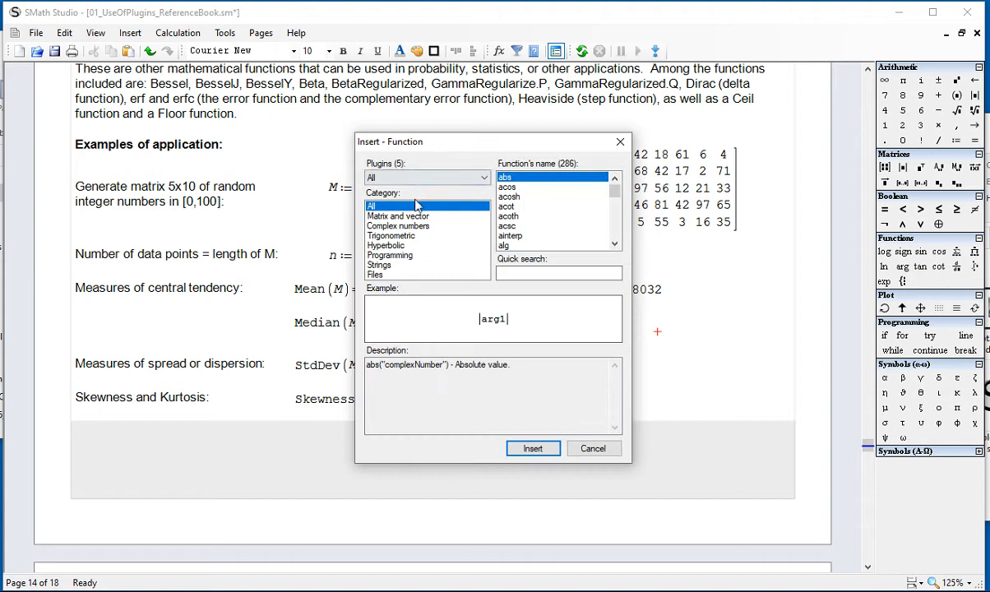
{"action": "left_click_drag", "start_coordinate": [611, 193], "coordinate": [618, 228]}
{"action": "scroll", "coordinate": [613, 201], "scroll_direction": "up", "scroll_amount": 3}
{"action": "scroll", "coordinate": [586, 234], "scroll_direction": "down", "scroll_amount": 2}
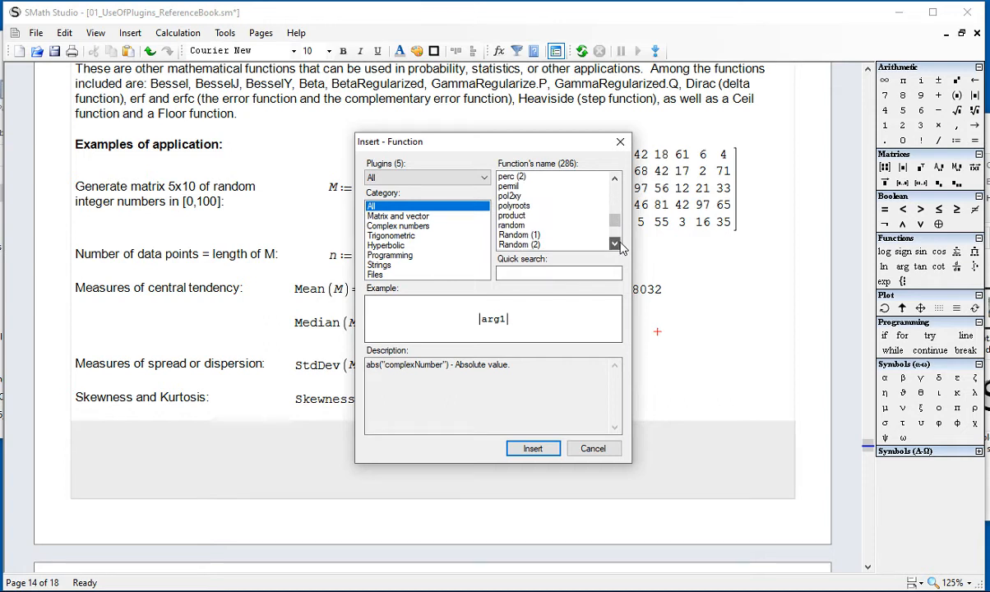
{"action": "left_click", "coordinate": [559, 235]}
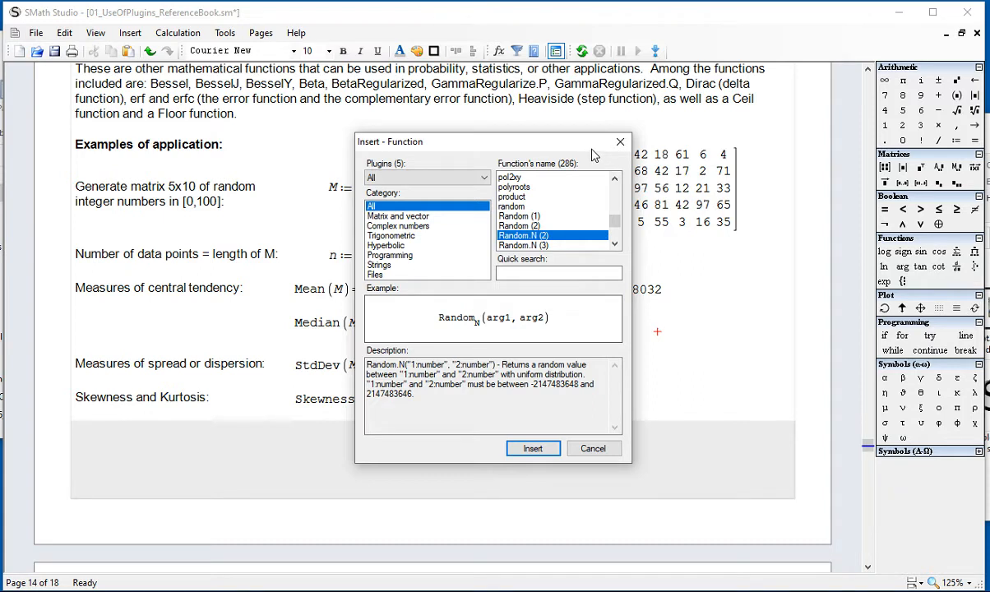
{"action": "left_click", "coordinate": [581, 247]}
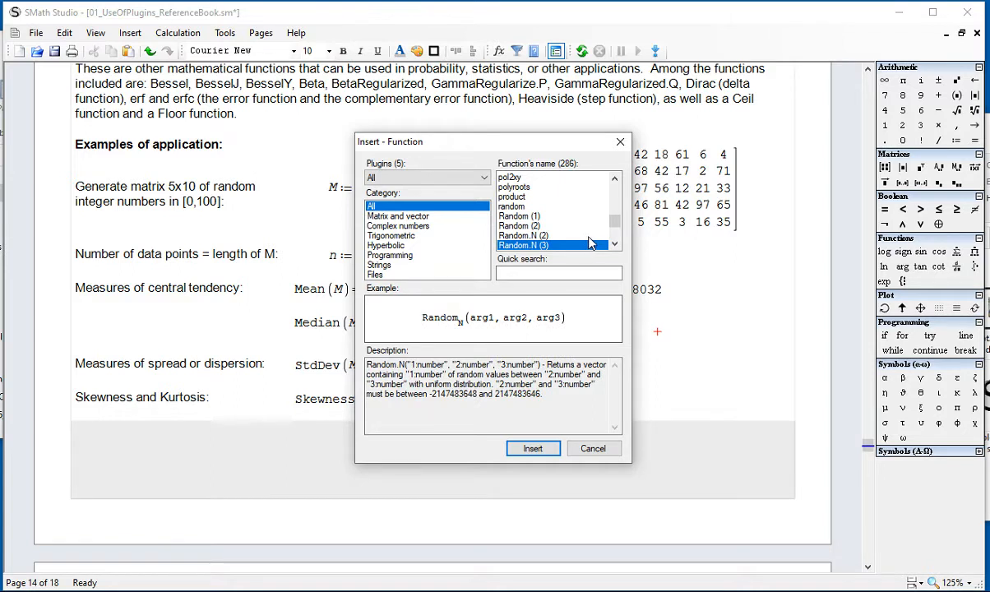
{"action": "left_click", "coordinate": [613, 244]}
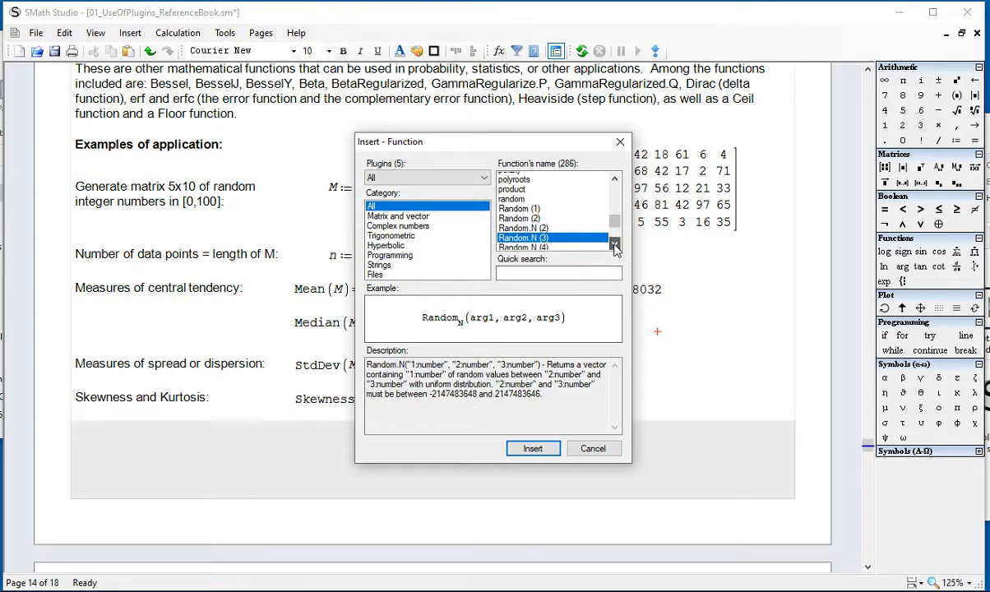
{"action": "left_click", "coordinate": [562, 246]}
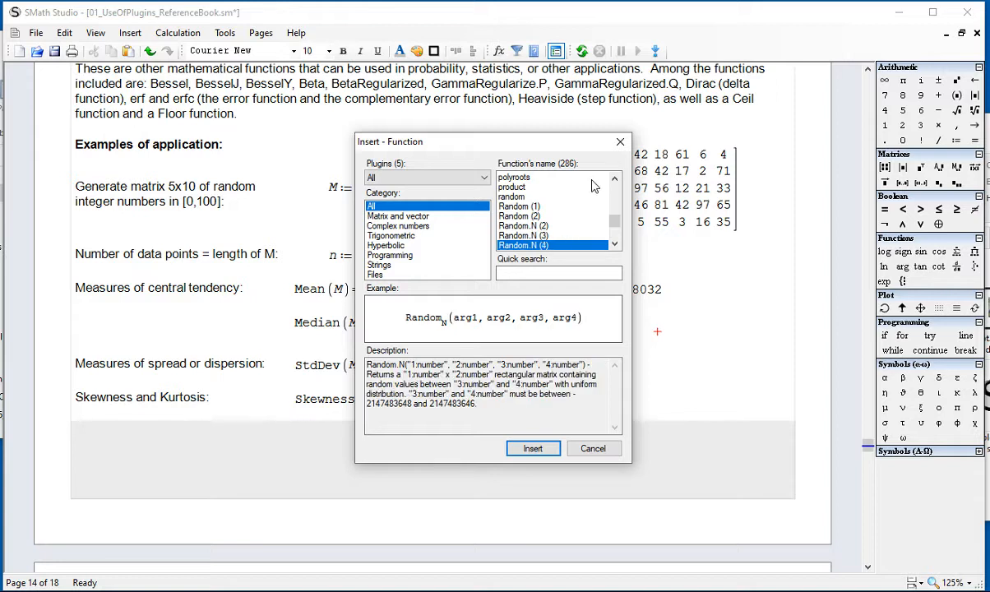
{"action": "left_click", "coordinate": [620, 141]}
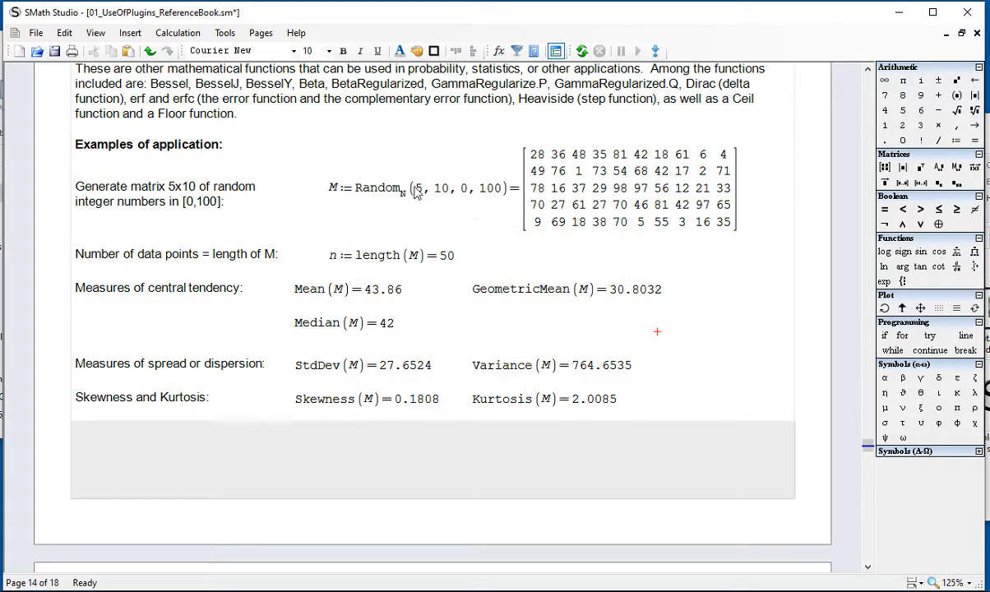
Step: Inspect each of the four arguments of Random.N in the definition of matrix M
{"action": "left_click_drag", "start_coordinate": [417, 189], "coordinate": [474, 193]}
{"action": "left_click", "coordinate": [474, 194]}
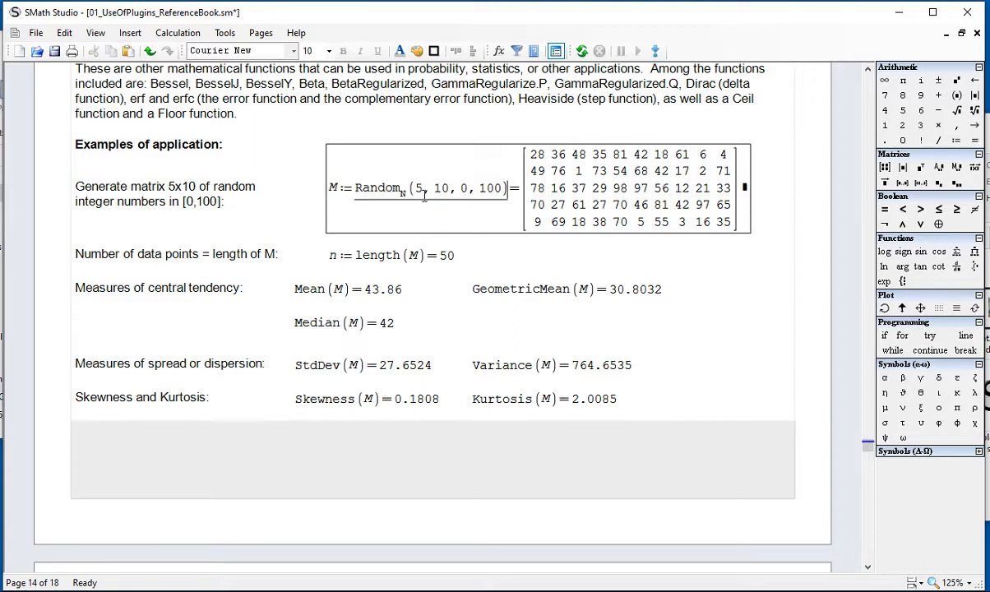
{"action": "left_click", "coordinate": [425, 194]}
{"action": "double_click", "coordinate": [421, 190]}
{"action": "double_click", "coordinate": [445, 193]}
{"action": "double_click", "coordinate": [464, 191]}
{"action": "double_click", "coordinate": [488, 196]}
{"action": "left_click", "coordinate": [499, 197]}
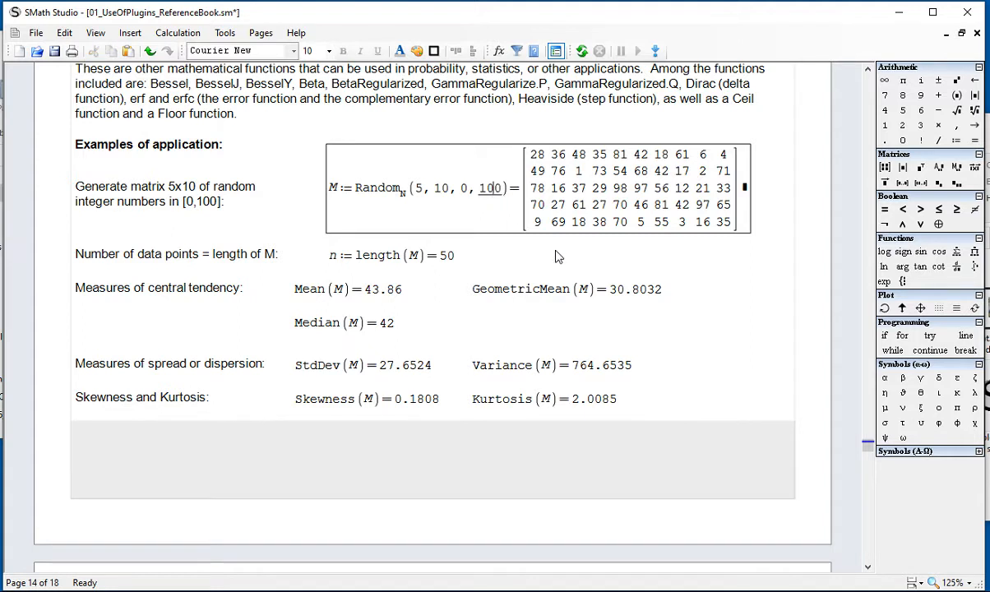
{"action": "left_click", "coordinate": [650, 315]}
Step: Add blank lines between the matrix M definition and the number of data points row
{"action": "scroll", "coordinate": [617, 301], "scroll_direction": "down", "scroll_amount": 1}
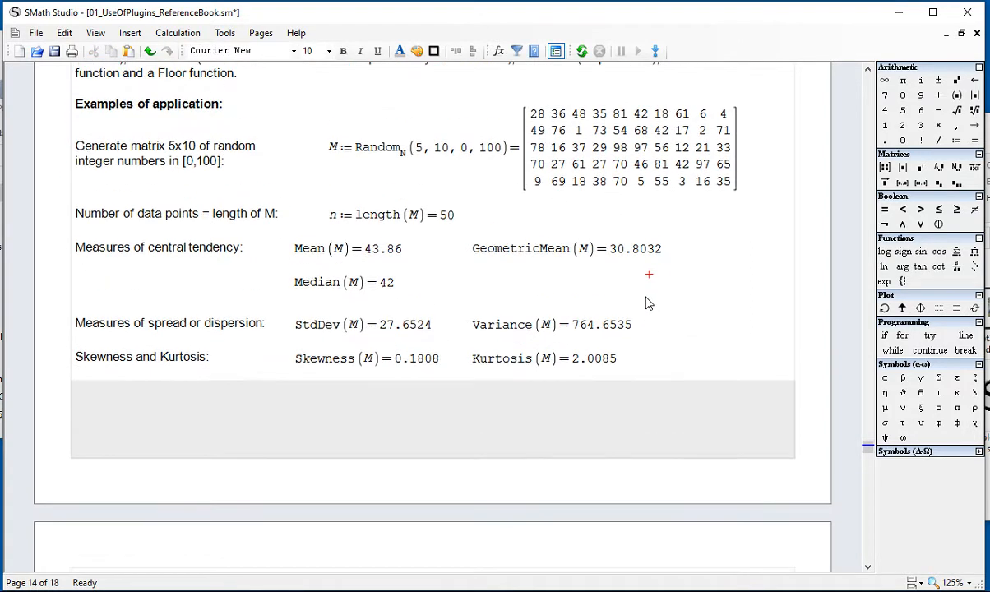
{"action": "left_click", "coordinate": [564, 280]}
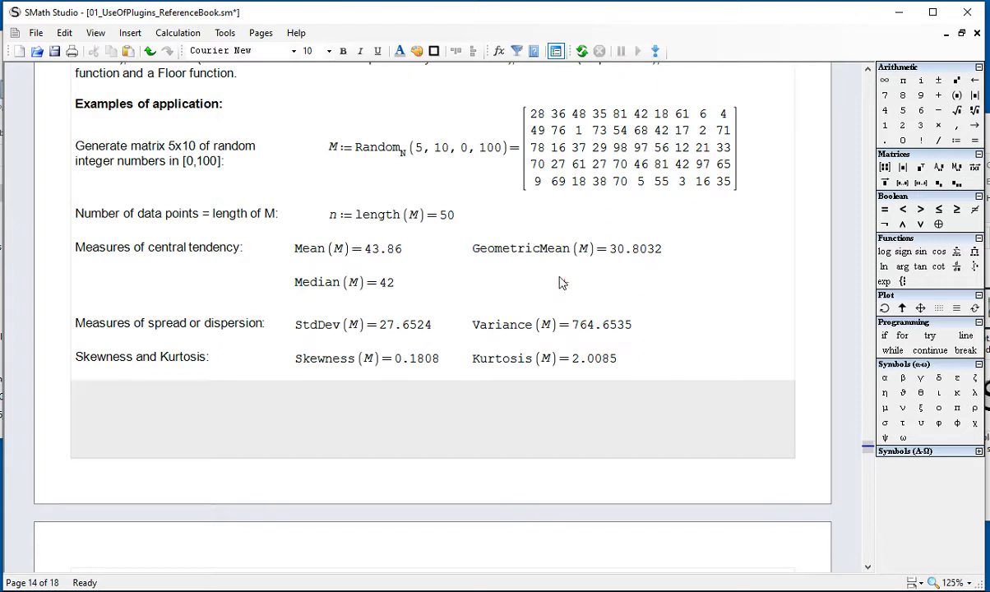
{"action": "left_click", "coordinate": [336, 198]}
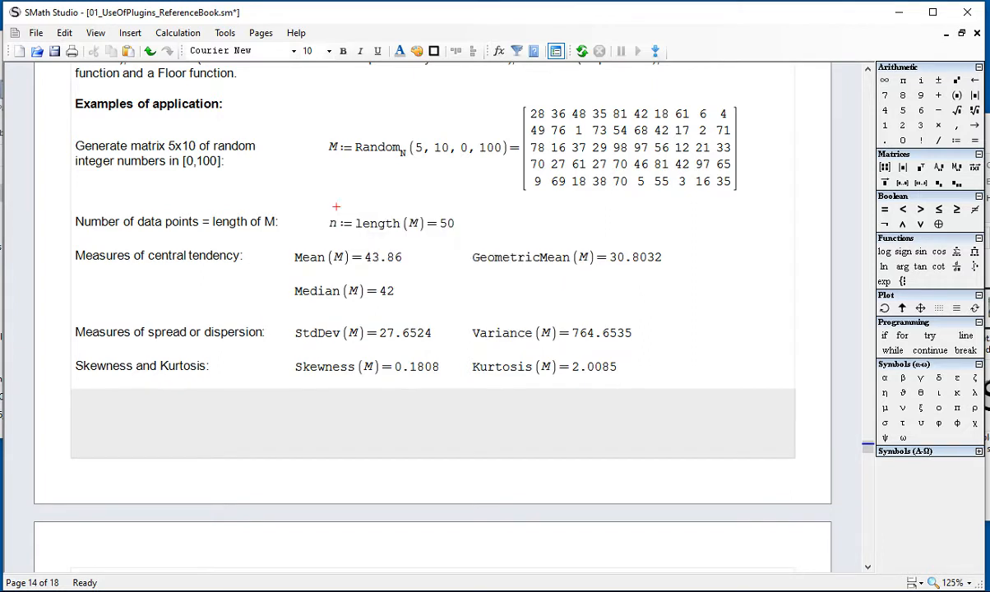
{"action": "key", "text": "Return"}
{"action": "key", "text": "Return"}
{"action": "key", "text": "Return"}
{"action": "key", "text": "Return"}
{"action": "key", "text": "Return"}
{"action": "key", "text": "Return"}
{"action": "key", "text": "Return"}
{"action": "key", "text": "Return"}
{"action": "key", "text": "Return"}
{"action": "key", "text": "Return"}
{"action": "key", "text": "Return"}
{"action": "key", "text": "Return"}
{"action": "key", "text": "Return"}
{"action": "key", "text": "Return"}
{"action": "key", "text": "Return"}
{"action": "key", "text": "Return"}
{"action": "key", "text": "Return"}
{"action": "key", "text": "Return"}
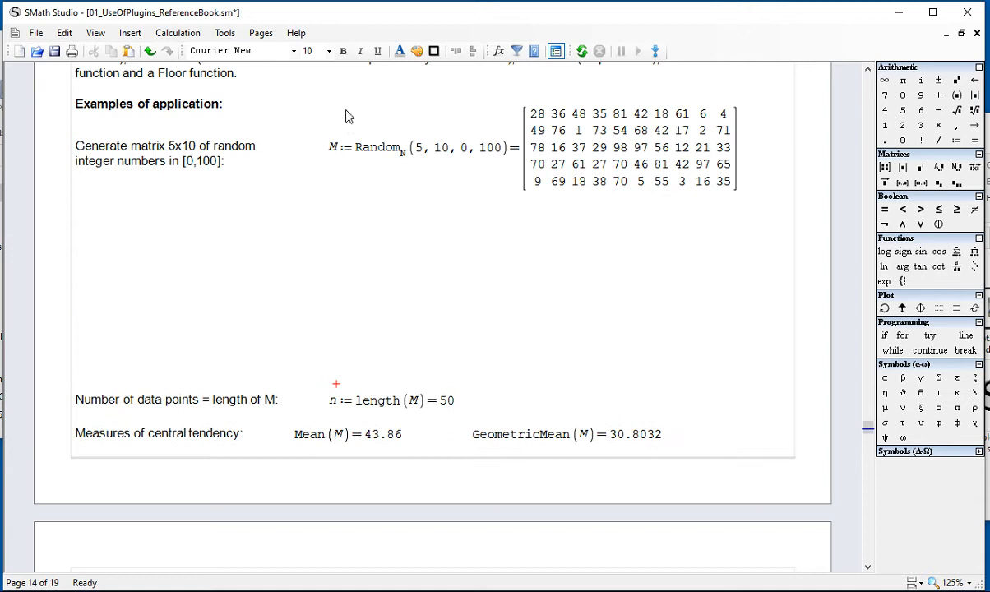
Step: Copy the Random.N(5, 10, 0, 100) expression from the definition of M into the blank space below and evaluate it
{"action": "double_click", "coordinate": [364, 149]}
{"action": "key", "text": "ctrl+c"}
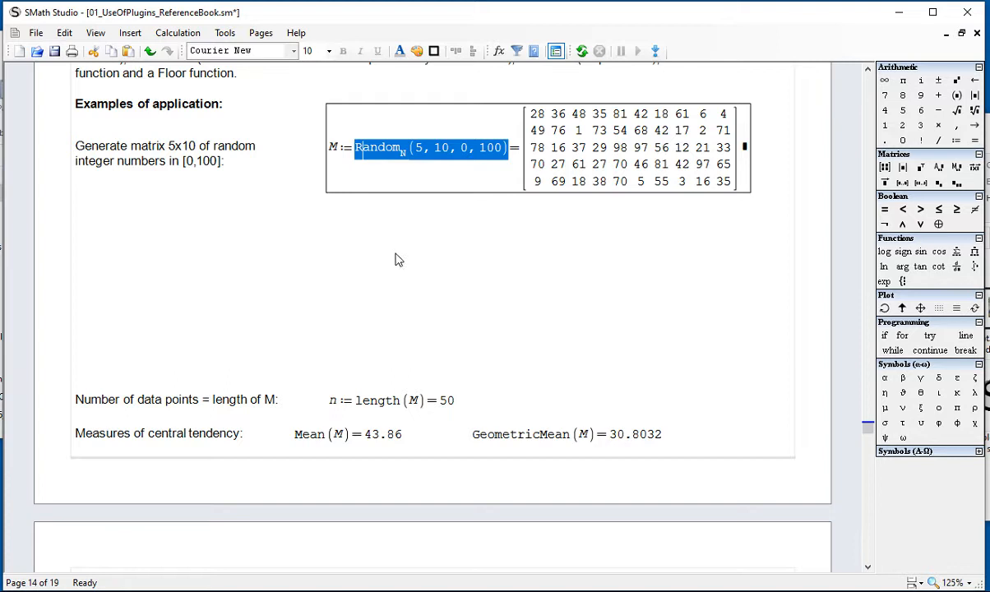
{"action": "left_click", "coordinate": [352, 234]}
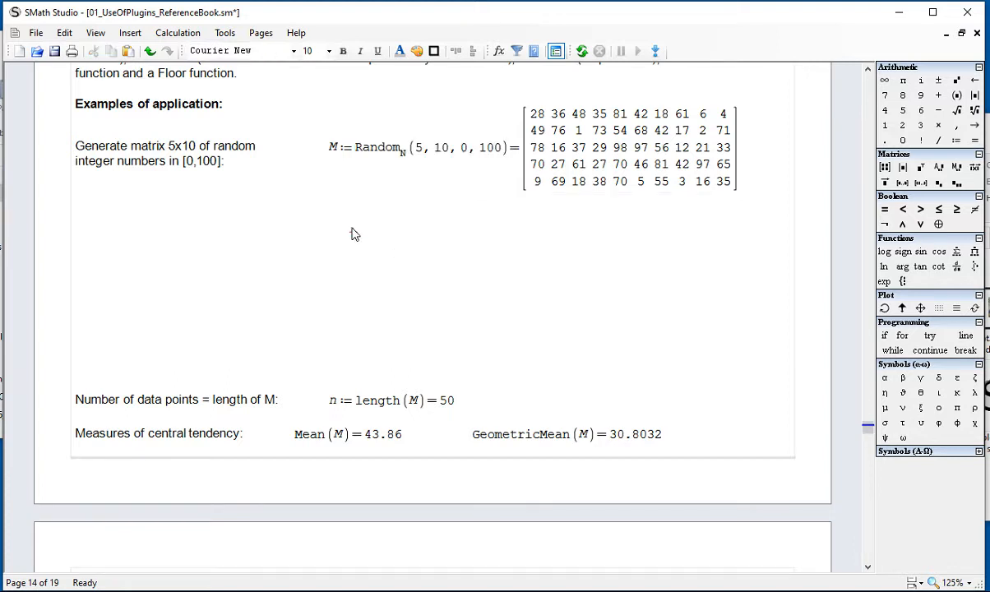
{"action": "key", "text": "ctrl+v"}
{"action": "type", "text": "="}
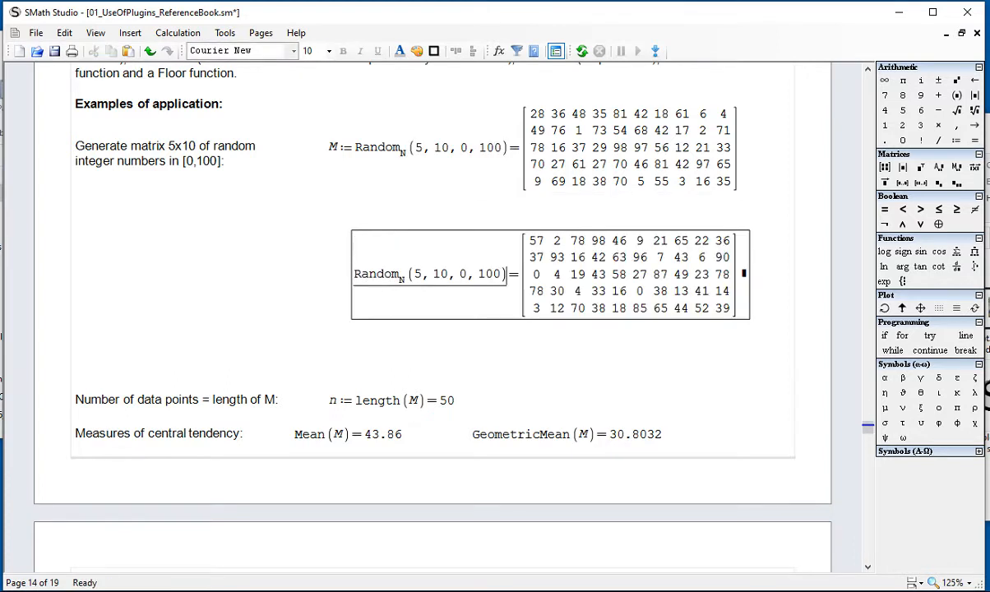
{"action": "left_click", "coordinate": [584, 345]}
{"action": "left_click", "coordinate": [545, 160]}
{"action": "left_click", "coordinate": [623, 327]}
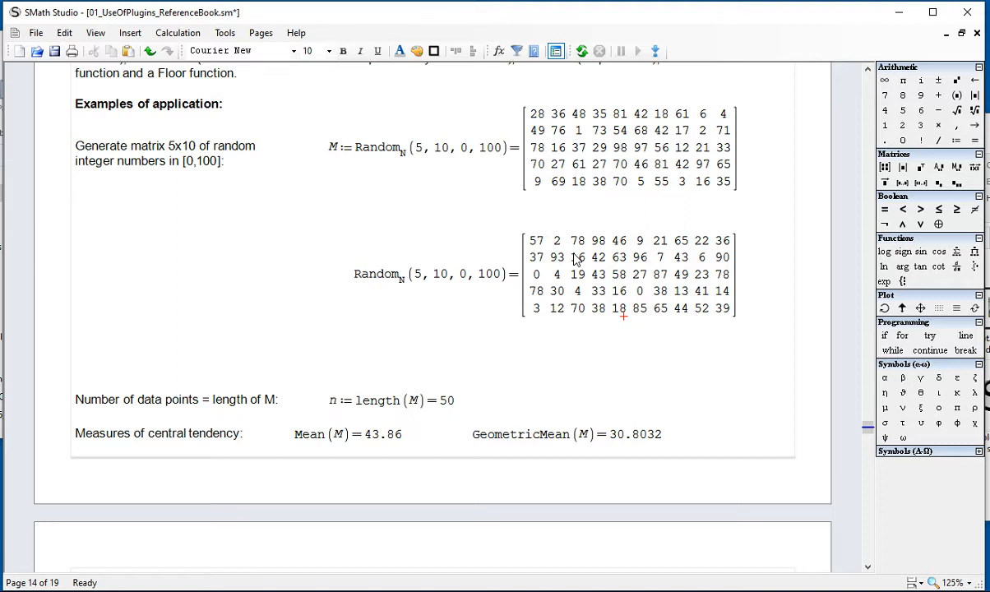
Step: Delete the copied Random.N(5, 10, 0, 100) evaluation below the definition of M and recalculate the worksheet
{"action": "left_click", "coordinate": [668, 350]}
{"action": "left_click_drag", "start_coordinate": [663, 349], "coordinate": [604, 293]}
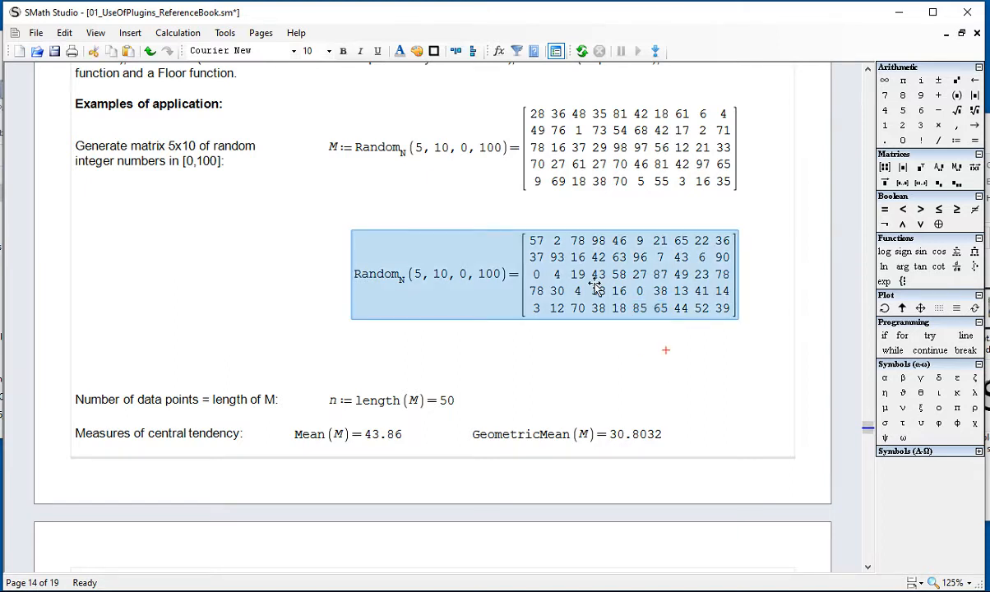
{"action": "key", "text": "Delete"}
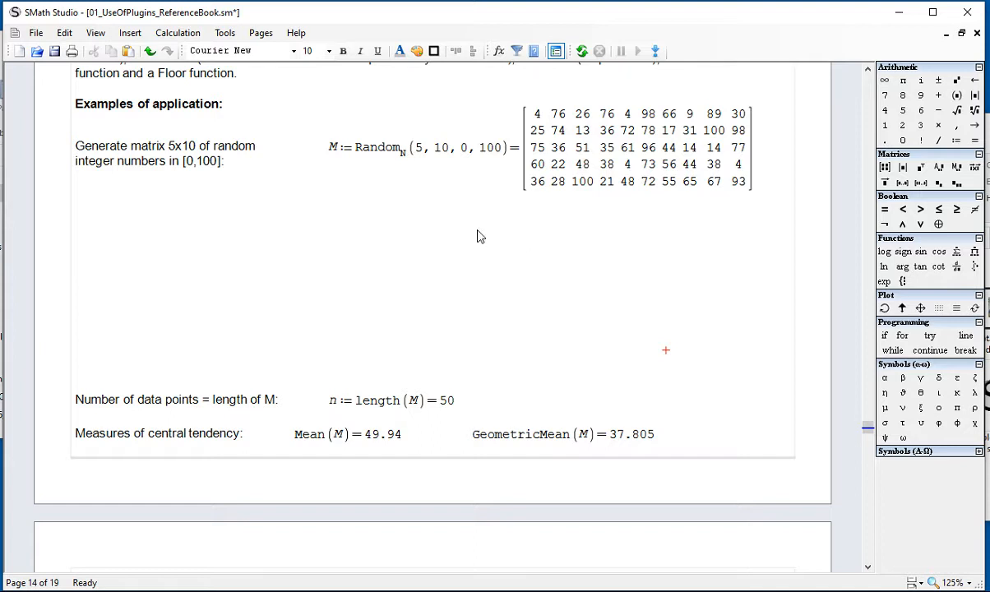
{"action": "left_click", "coordinate": [200, 39]}
{"action": "left_click", "coordinate": [219, 195]}
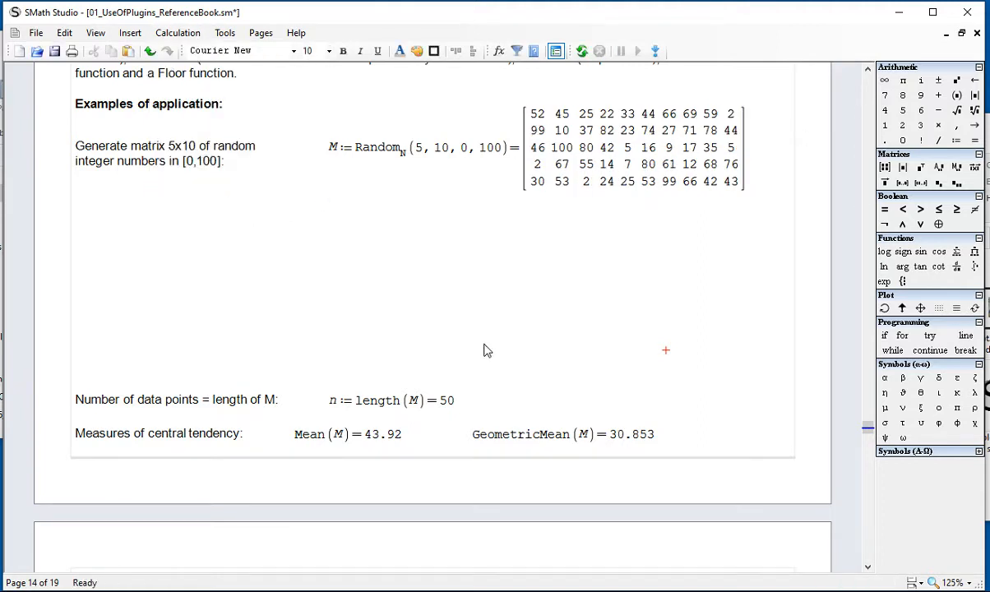
Step: Remove the blank lines between the matrix M definition and the number of data points row
{"action": "left_click", "coordinate": [453, 360]}
{"action": "left_click", "coordinate": [463, 377]}
{"action": "key", "text": "BackSpace"}
{"action": "key", "text": "BackSpace"}
{"action": "key", "text": "BackSpace"}
{"action": "key", "text": "BackSpace"}
{"action": "key", "text": "BackSpace"}
{"action": "key", "text": "BackSpace"}
{"action": "key", "text": "BackSpace"}
{"action": "key", "text": "BackSpace"}
{"action": "key", "text": "BackSpace"}
{"action": "key", "text": "BackSpace"}
{"action": "key", "text": "BackSpace"}
{"action": "key", "text": "BackSpace"}
{"action": "key", "text": "BackSpace"}
{"action": "key", "text": "BackSpace"}
{"action": "key", "text": "BackSpace"}
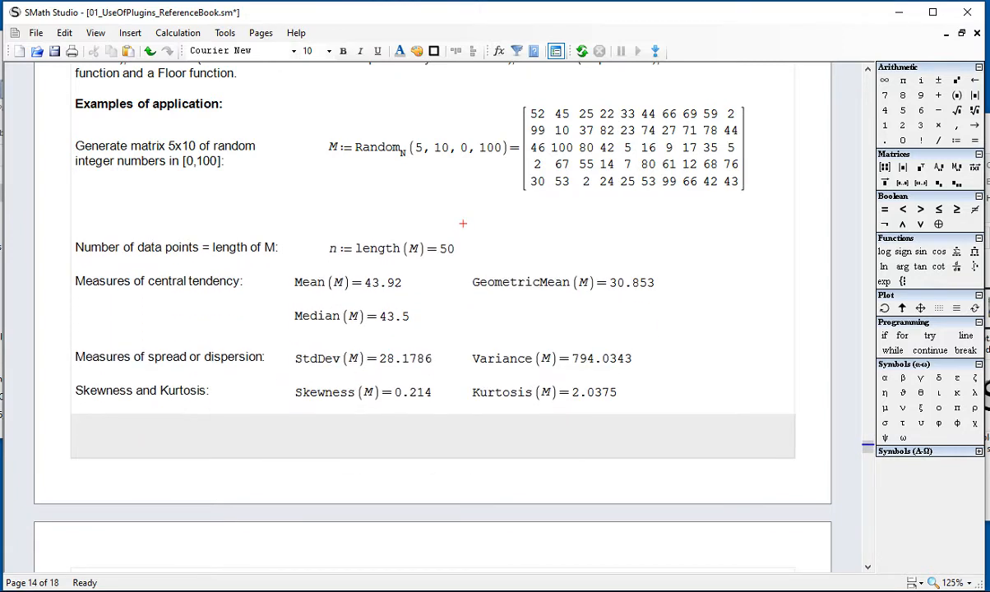
{"action": "key", "text": "BackSpace"}
{"action": "key", "text": "BackSpace"}
{"action": "key", "text": "BackSpace"}
{"action": "key", "text": "BackSpace"}
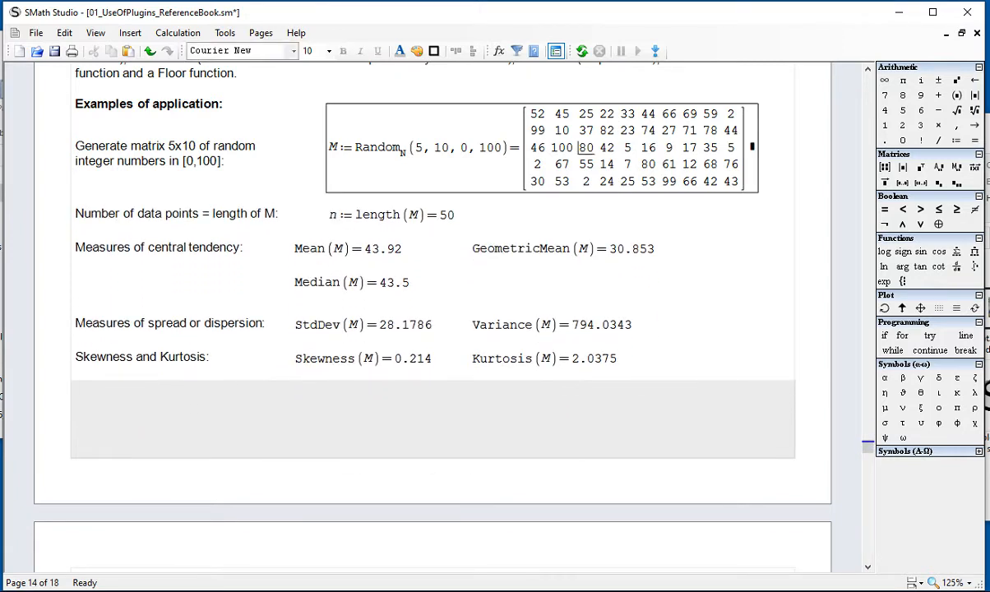
{"action": "left_click", "coordinate": [726, 257]}
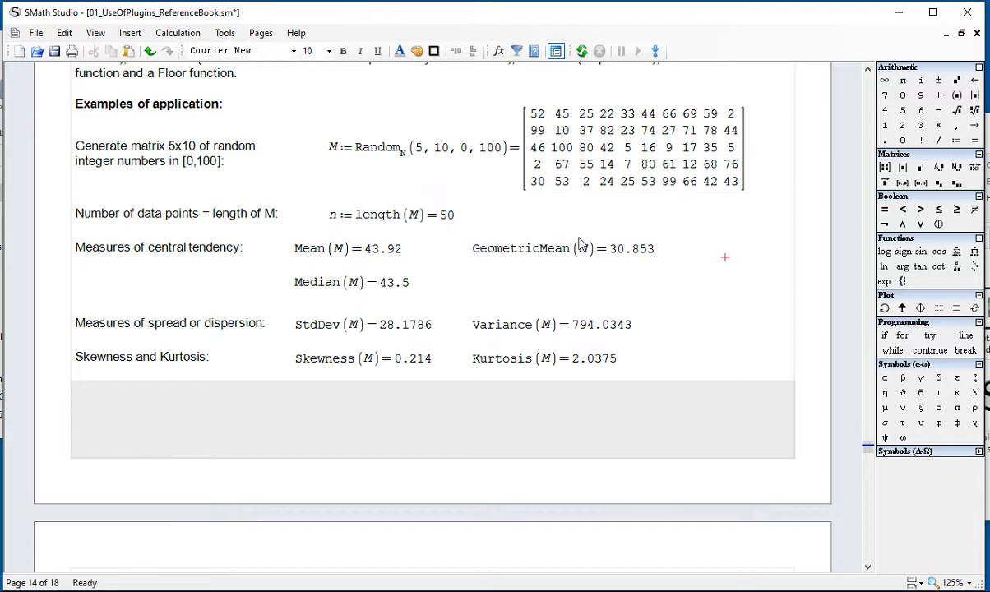
Step: Compare the length(M) definition of n with the row and column arguments of Random.N in matrix M
{"action": "left_click_drag", "start_coordinate": [472, 223], "coordinate": [317, 198]}
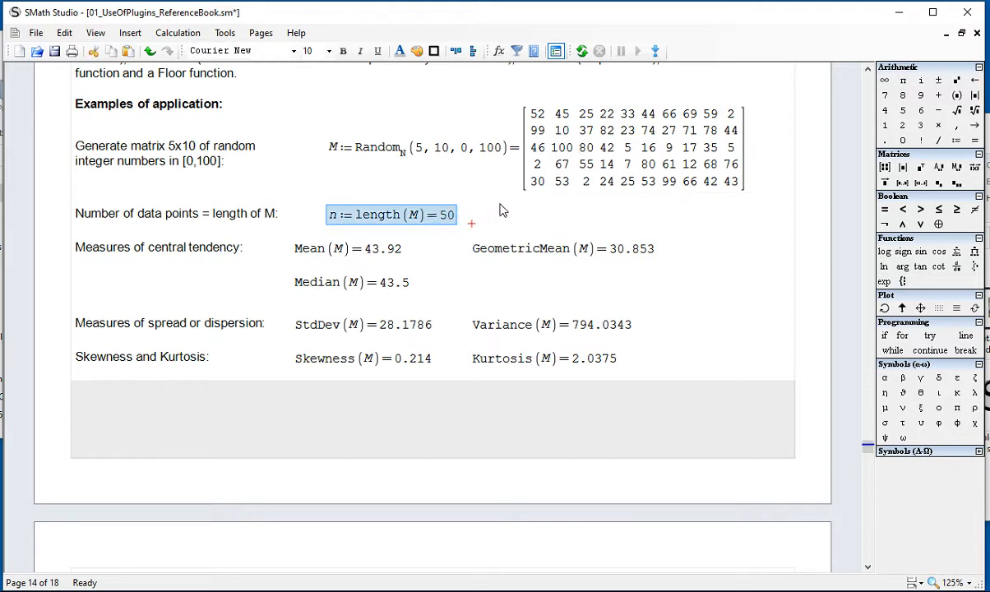
{"action": "left_click_drag", "start_coordinate": [421, 153], "coordinate": [425, 152]}
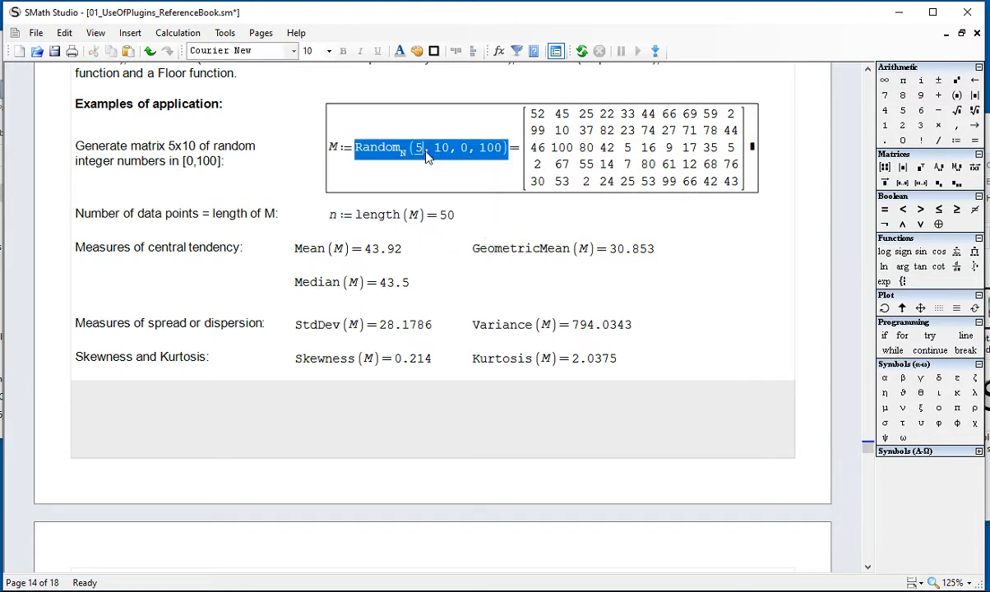
{"action": "left_click", "coordinate": [437, 156]}
{"action": "left_click", "coordinate": [463, 211]}
{"action": "left_click_drag", "start_coordinate": [466, 221], "coordinate": [445, 222]}
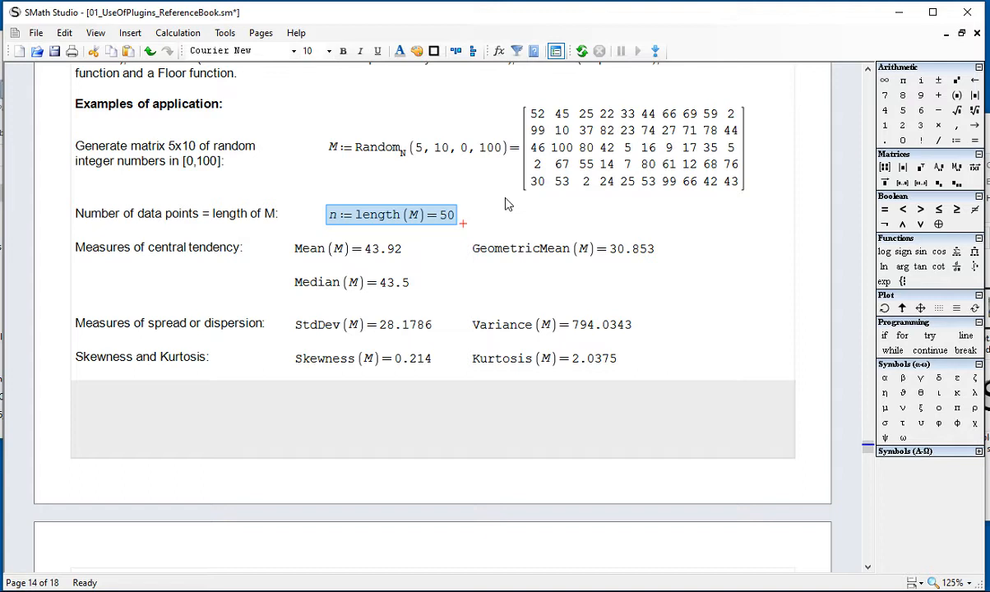
{"action": "left_click", "coordinate": [716, 216]}
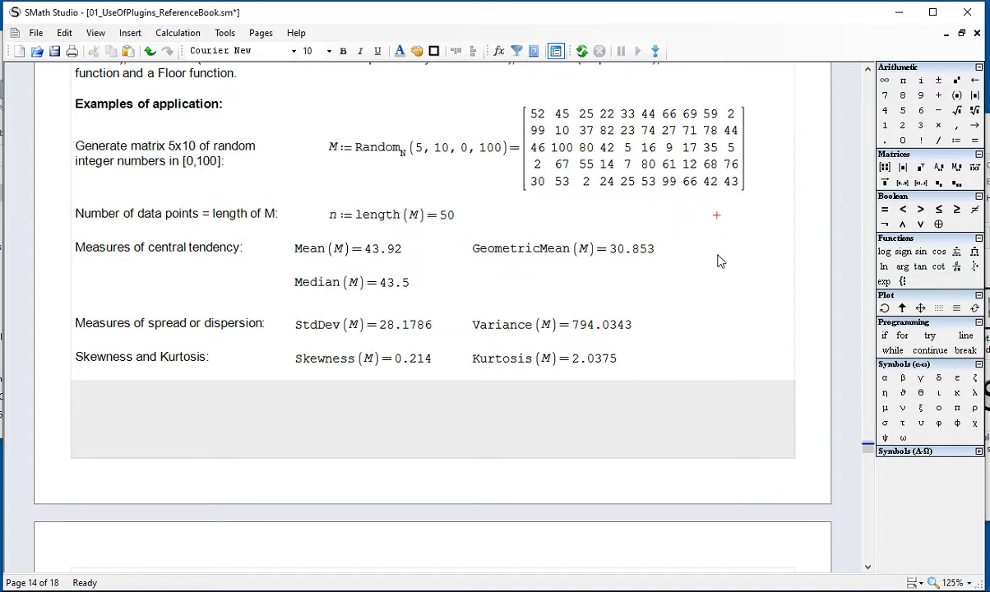
Step: Examine the central tendency functions Mean, GeometricMean and Median applied to matrix M
{"action": "scroll", "coordinate": [724, 262], "scroll_direction": "down", "scroll_amount": 1}
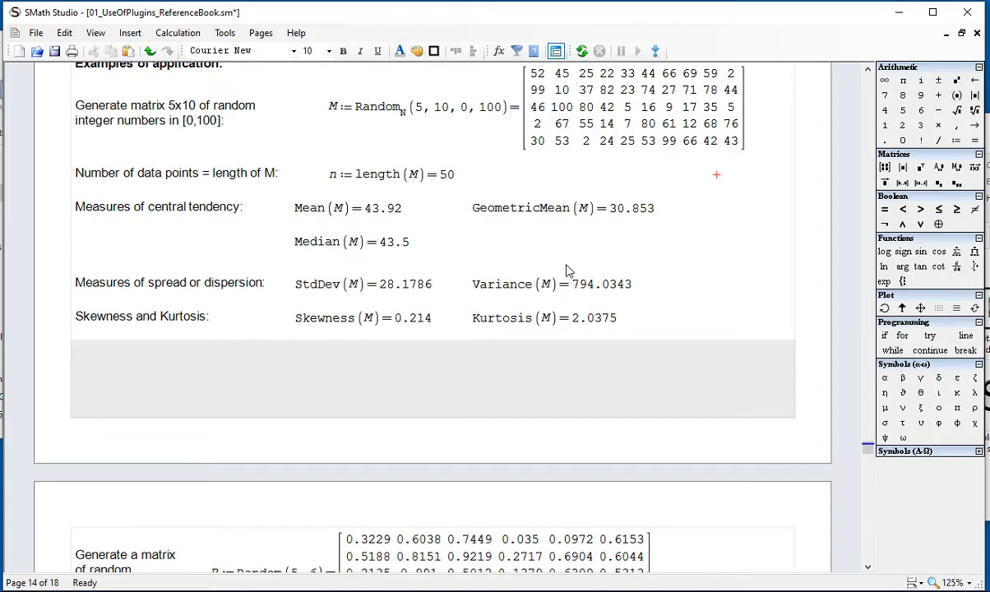
{"action": "double_click", "coordinate": [299, 208]}
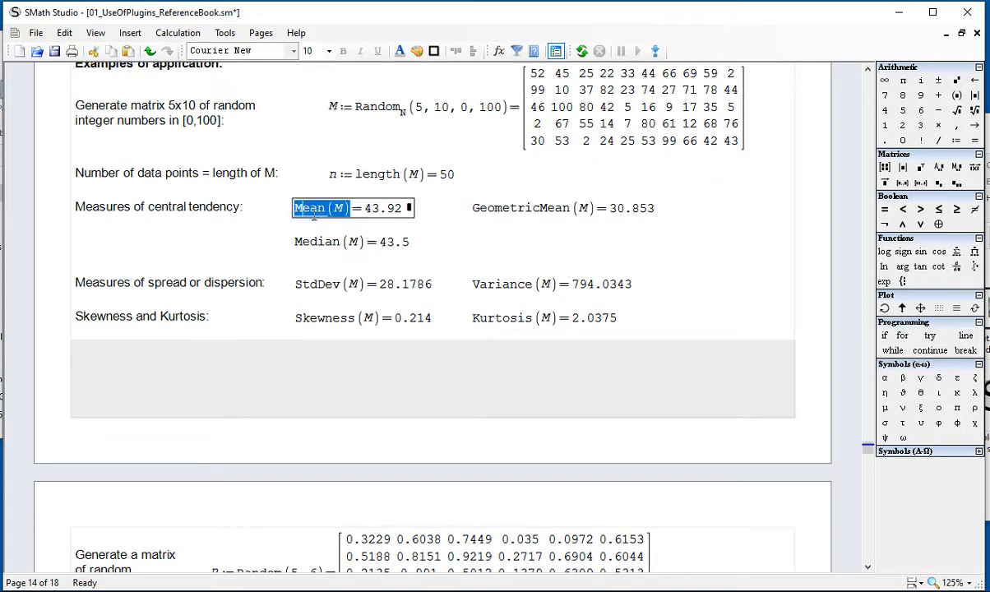
{"action": "double_click", "coordinate": [485, 209]}
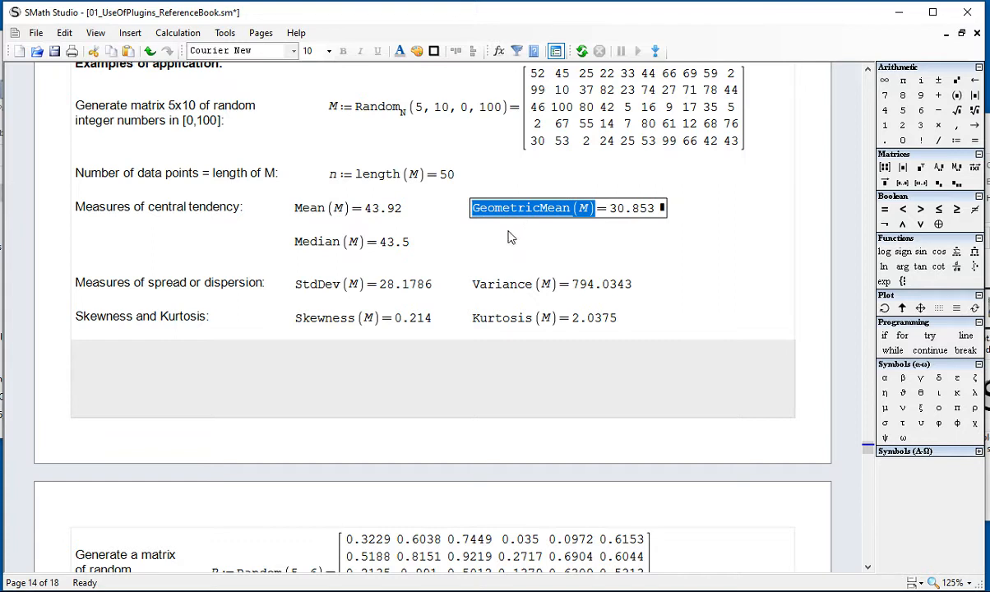
{"action": "left_click", "coordinate": [505, 234]}
{"action": "left_click", "coordinate": [331, 246]}
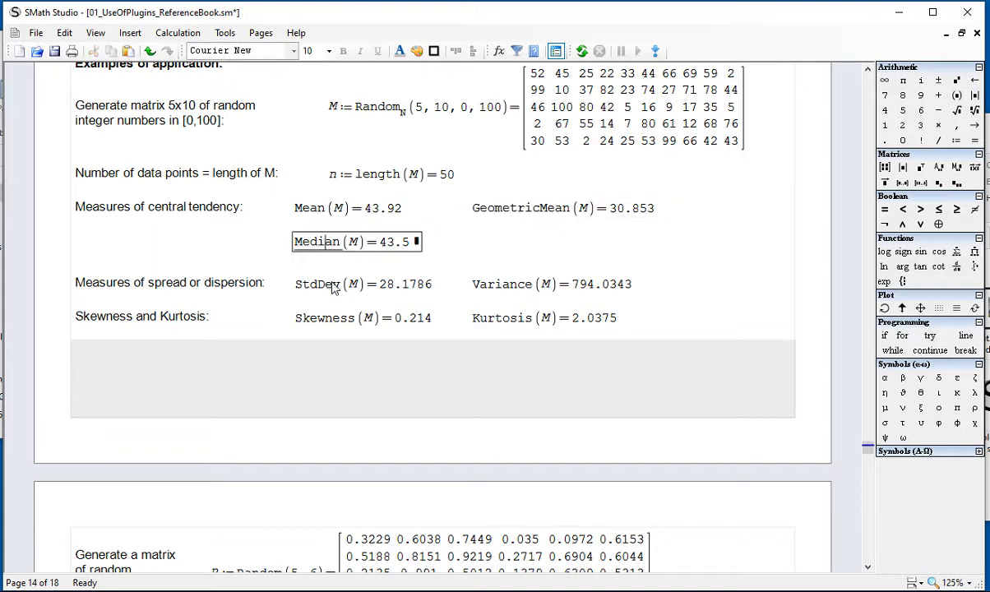
Step: Examine the StdDev, Variance, Skewness and Kurtosis functions of M, and review all its statistical measures together
{"action": "left_click", "coordinate": [333, 286]}
{"action": "left_click", "coordinate": [498, 284]}
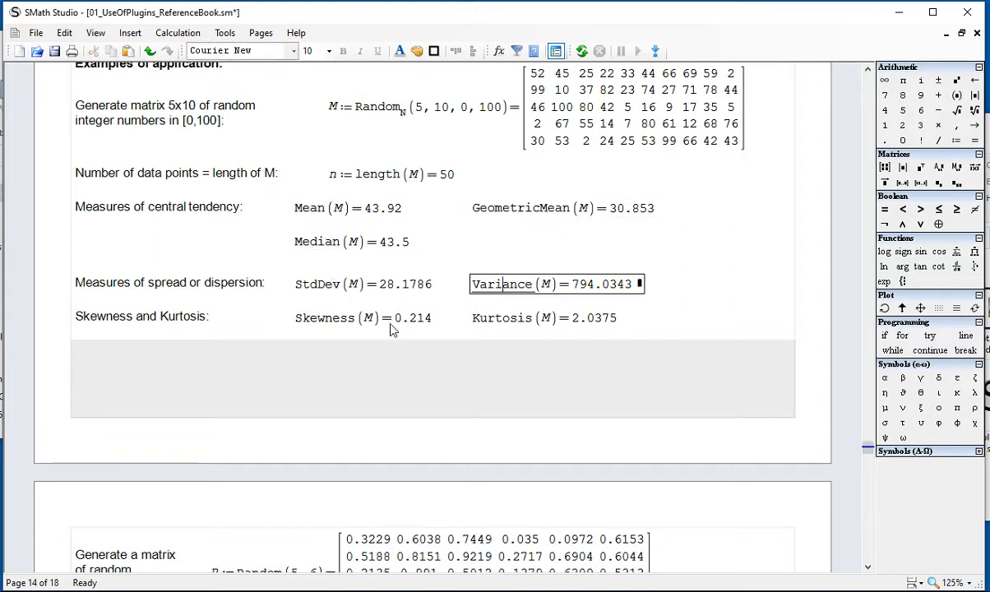
{"action": "left_click", "coordinate": [353, 322]}
{"action": "left_click", "coordinate": [490, 321]}
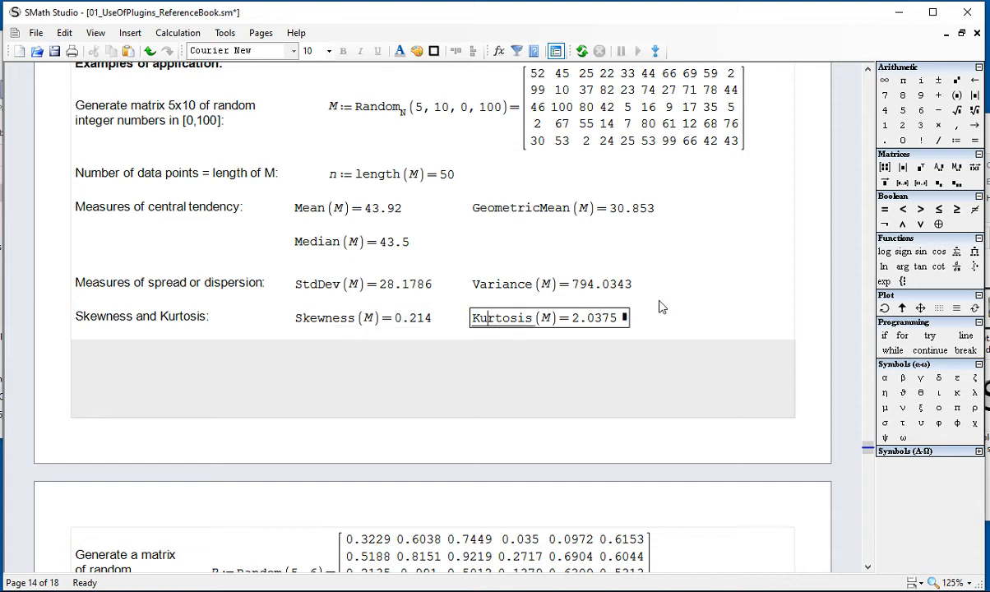
{"action": "left_click", "coordinate": [691, 285]}
{"action": "left_click_drag", "start_coordinate": [666, 326], "coordinate": [279, 200]}
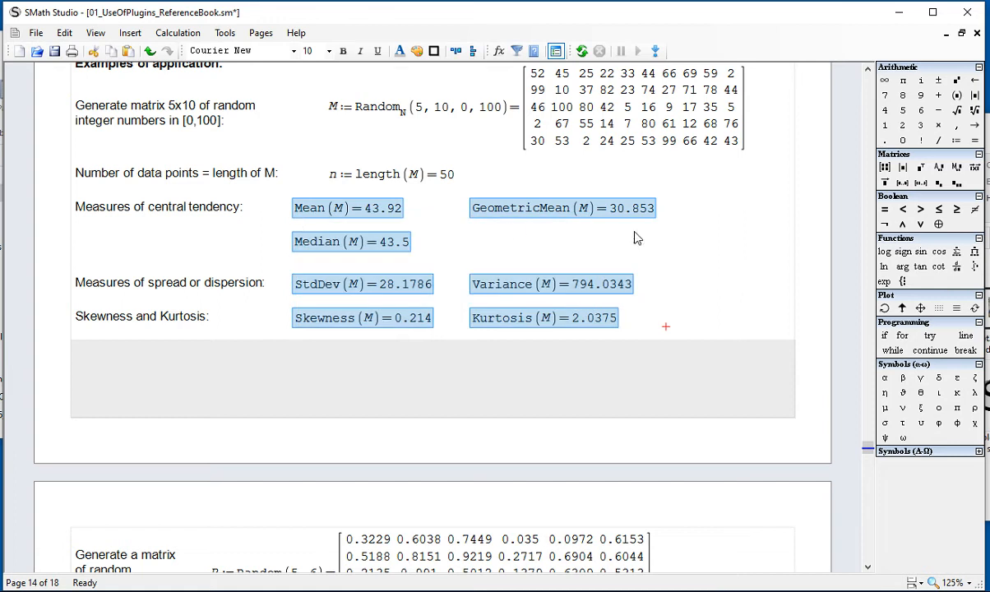
{"action": "scroll", "coordinate": [724, 255], "scroll_direction": "down", "scroll_amount": 1}
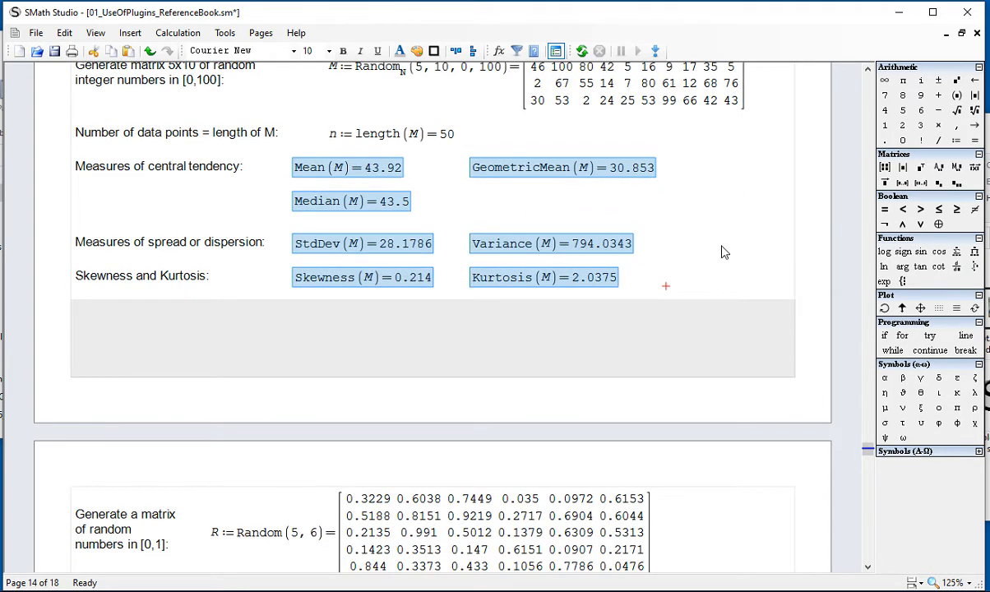
{"action": "scroll", "coordinate": [724, 251], "scroll_direction": "down", "scroll_amount": 4}
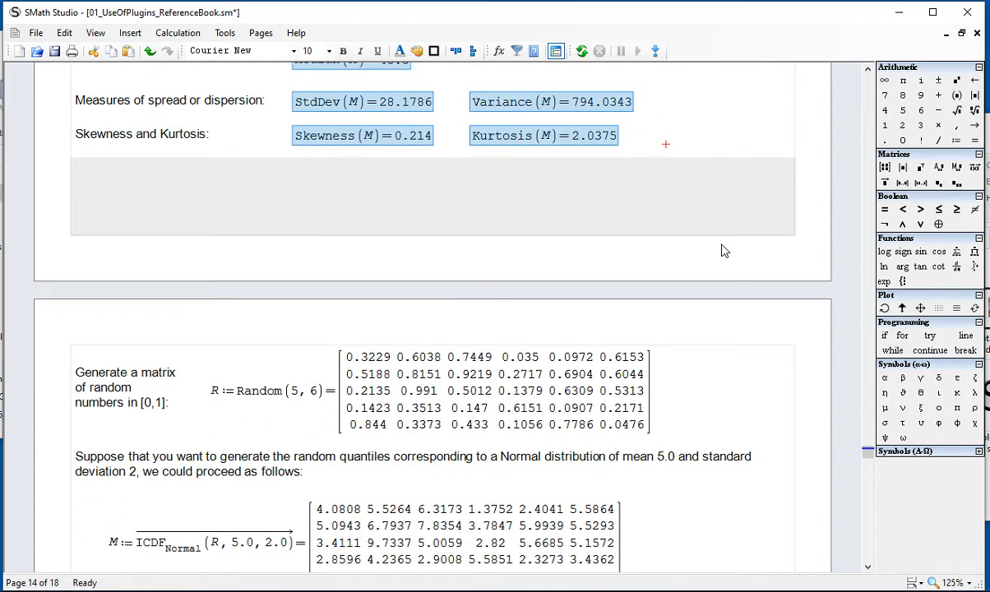
{"action": "scroll", "coordinate": [724, 251], "scroll_direction": "down", "scroll_amount": 1}
{"action": "scroll", "coordinate": [721, 250], "scroll_direction": "up", "scroll_amount": 3}
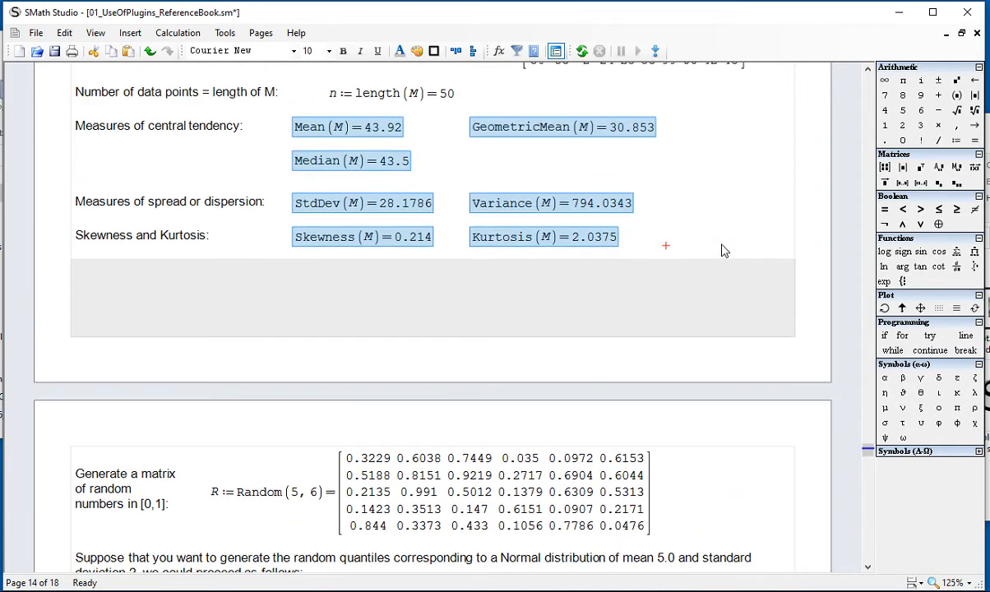
{"action": "left_click", "coordinate": [742, 253]}
{"action": "scroll", "coordinate": [730, 263], "scroll_direction": "up", "scroll_amount": 2}
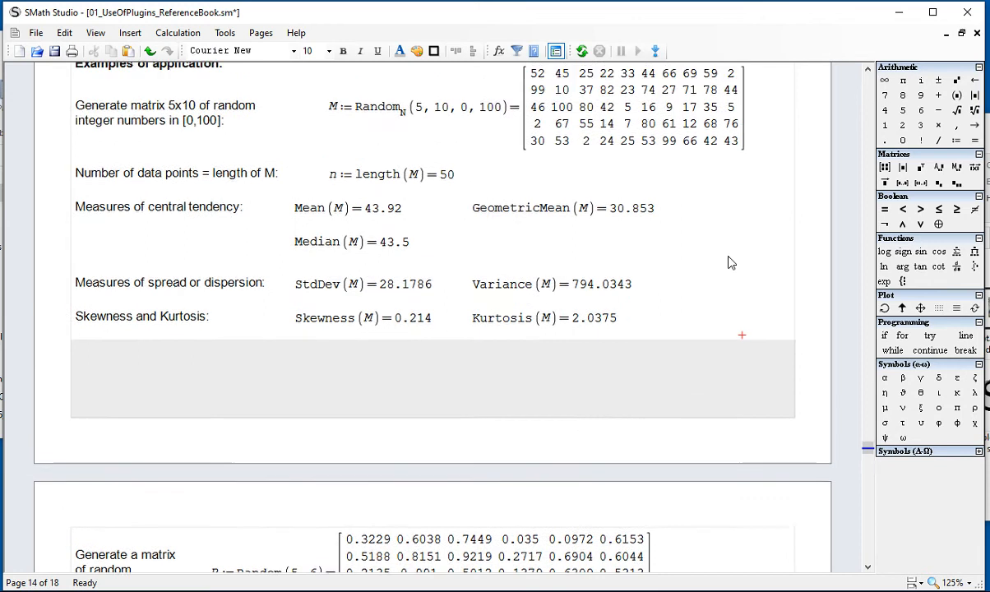
Step: Inspect the Random(5, 6) definition of matrix R, including its two size arguments and the generated values in [0,1]
{"action": "scroll", "coordinate": [723, 267], "scroll_direction": "down", "scroll_amount": 7}
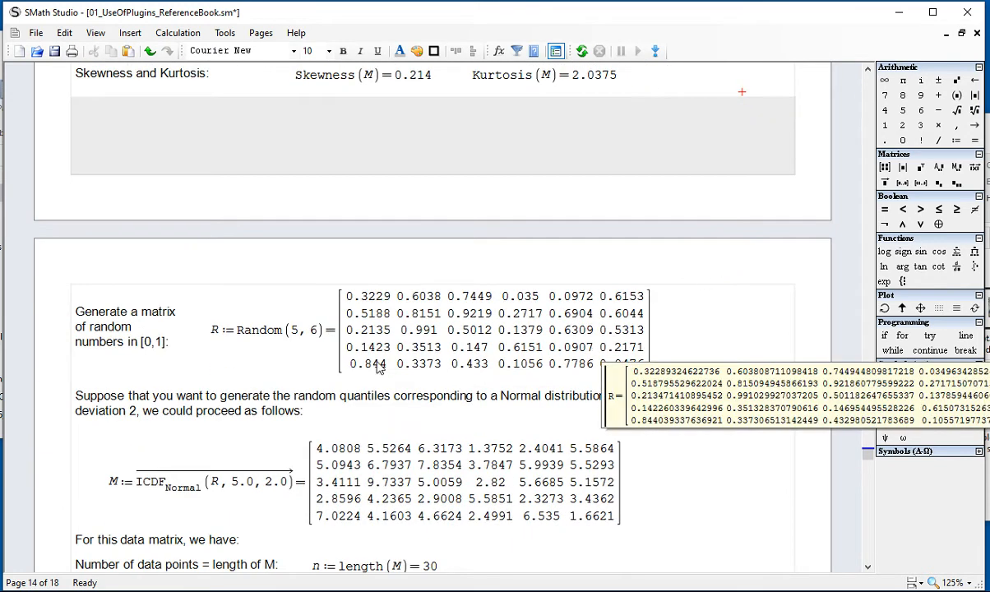
{"action": "left_click_drag", "start_coordinate": [141, 338], "coordinate": [189, 331]}
{"action": "left_click_drag", "start_coordinate": [291, 331], "coordinate": [310, 334]}
{"action": "left_click", "coordinate": [316, 341]}
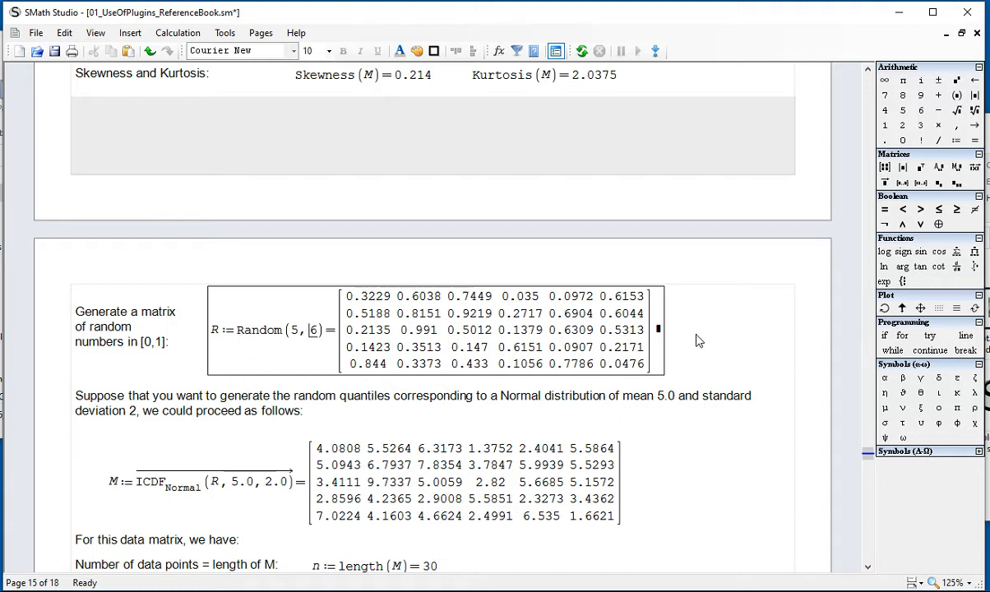
{"action": "scroll", "coordinate": [699, 338], "scroll_direction": "down", "scroll_amount": 1}
{"action": "left_click", "coordinate": [716, 426]}
{"action": "scroll", "coordinate": [718, 428], "scroll_direction": "down", "scroll_amount": 1}
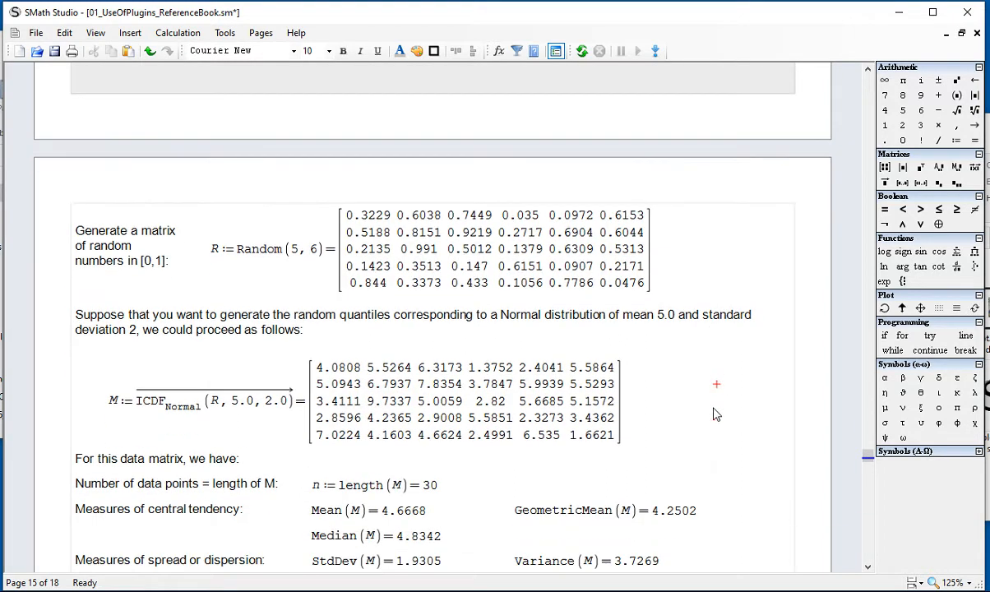
{"action": "left_click_drag", "start_coordinate": [663, 300], "coordinate": [572, 278]}
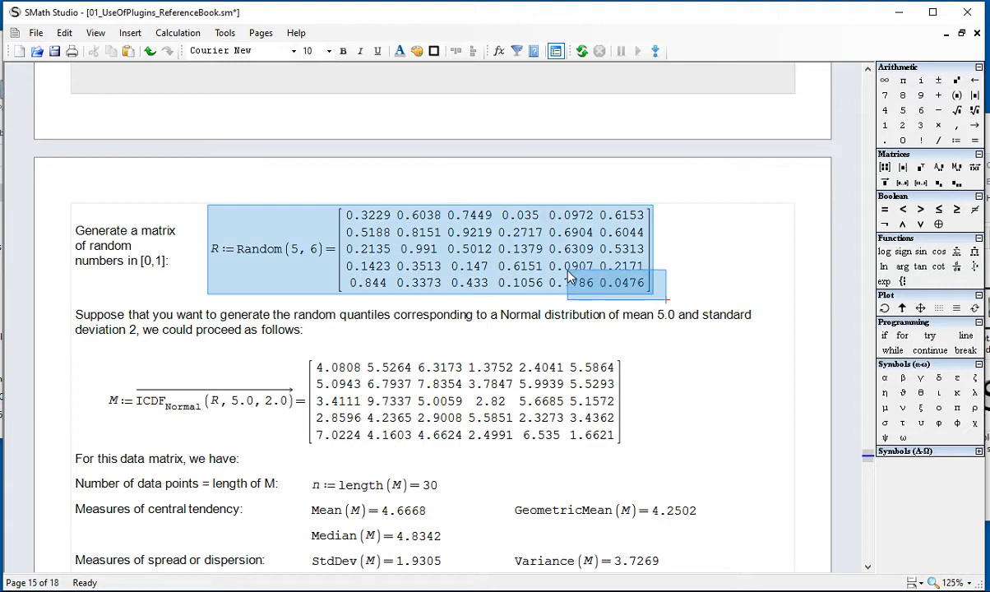
{"action": "mouse_move", "coordinate": [576, 267]}
{"action": "left_click", "coordinate": [715, 227]}
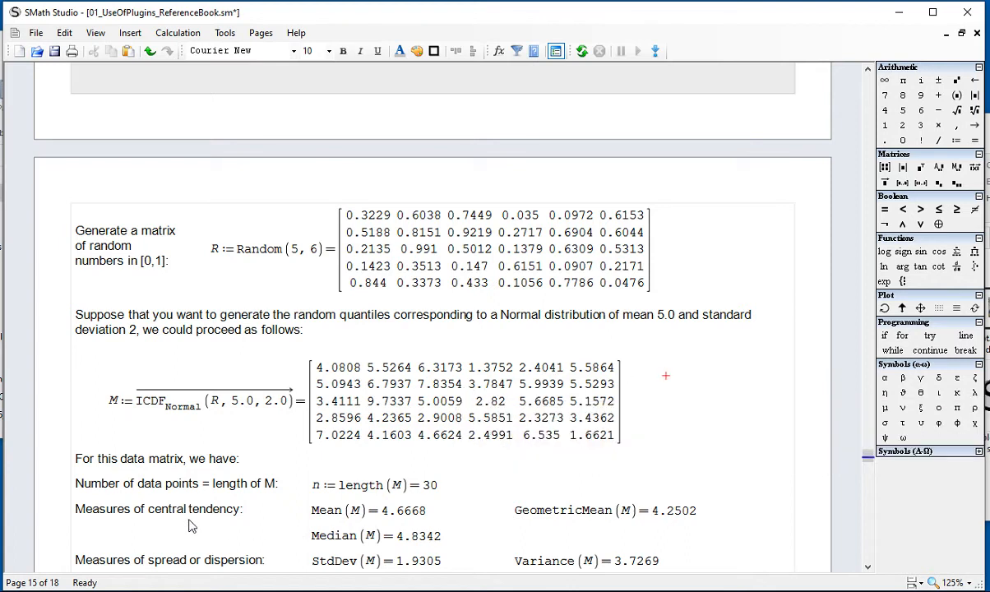
Step: Inspect the ICDF.Normal function name in the definition of the normally distributed matrix M
{"action": "left_click", "coordinate": [176, 415]}
{"action": "left_click", "coordinate": [179, 417]}
{"action": "left_click", "coordinate": [178, 417]}
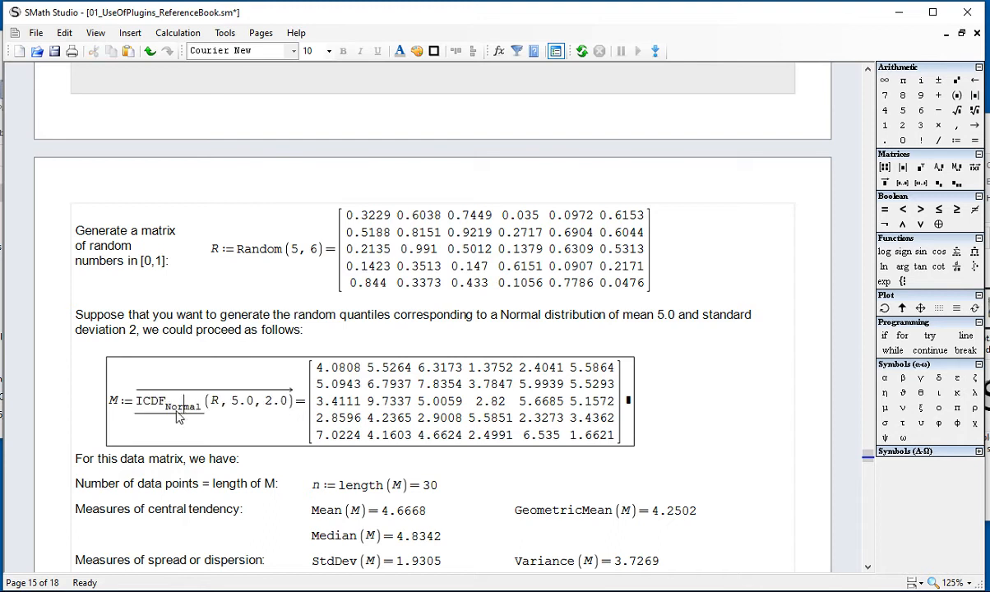
{"action": "left_click", "coordinate": [161, 416]}
{"action": "left_click", "coordinate": [657, 409]}
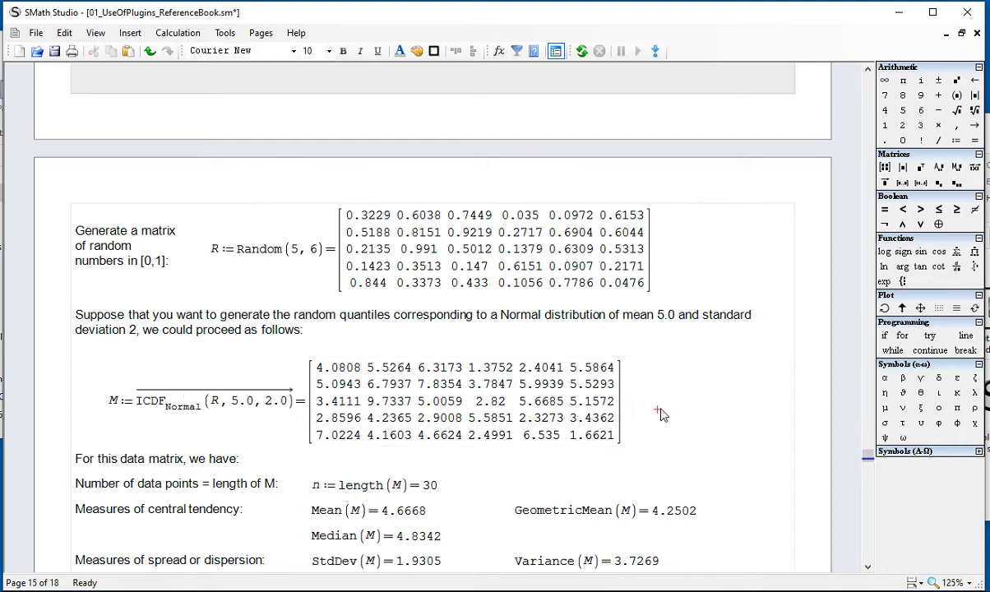
Step: Look up the ICDF.Normal versions in the list of insertable functions and close it without inserting
{"action": "left_click", "coordinate": [499, 51]}
{"action": "left_click_drag", "start_coordinate": [613, 191], "coordinate": [611, 212]}
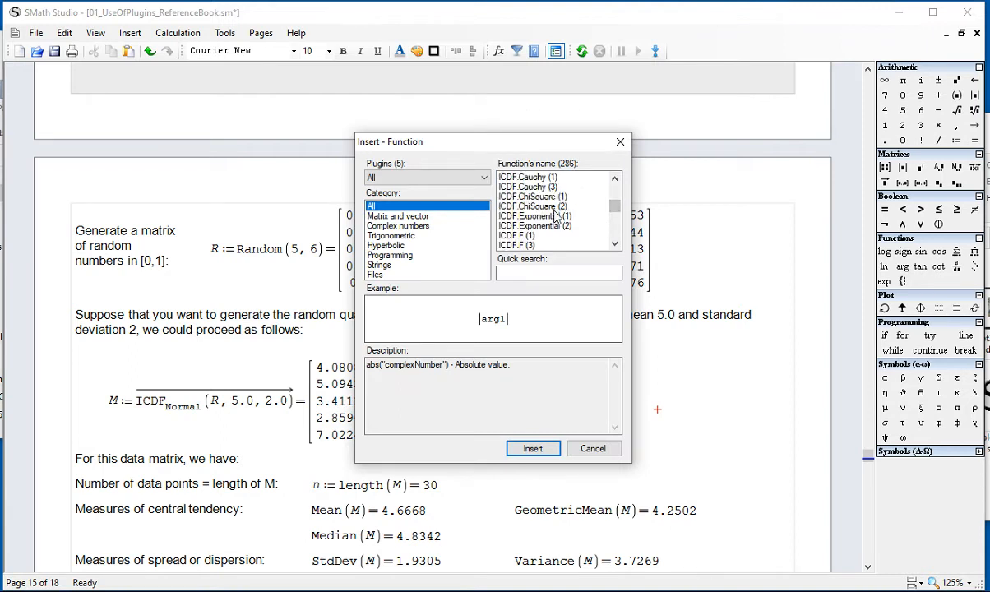
{"action": "scroll", "coordinate": [576, 212], "scroll_direction": "down", "scroll_amount": 2}
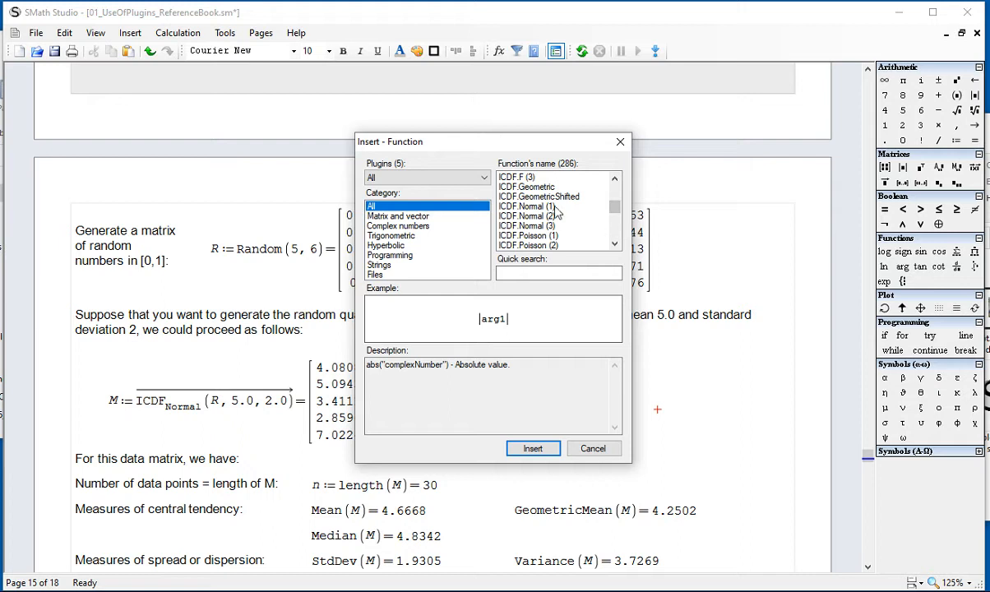
{"action": "left_click_drag", "start_coordinate": [559, 143], "coordinate": [869, 61]}
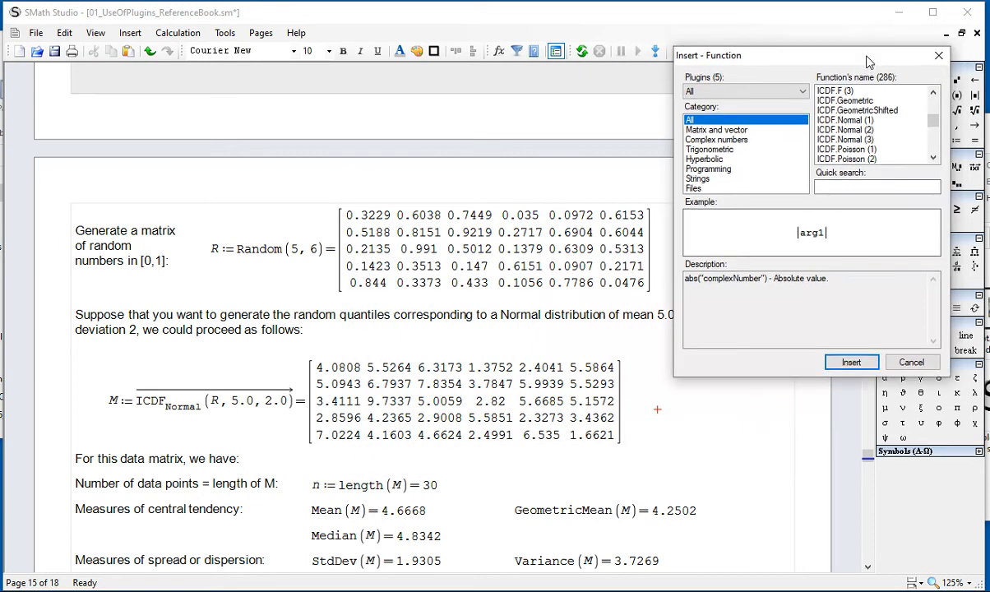
{"action": "key", "text": "Escape"}
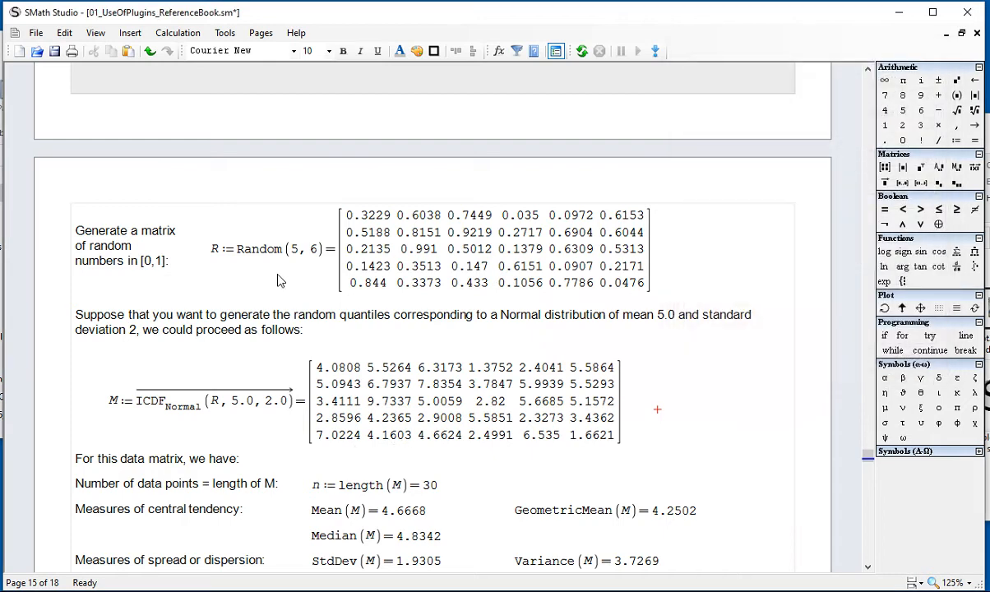
Step: Trace matrix R from its definition into ICDF.Normal and inspect the function's mean 5.0 and standard deviation 2.0 arguments
{"action": "left_click", "coordinate": [216, 248]}
{"action": "double_click", "coordinate": [214, 248]}
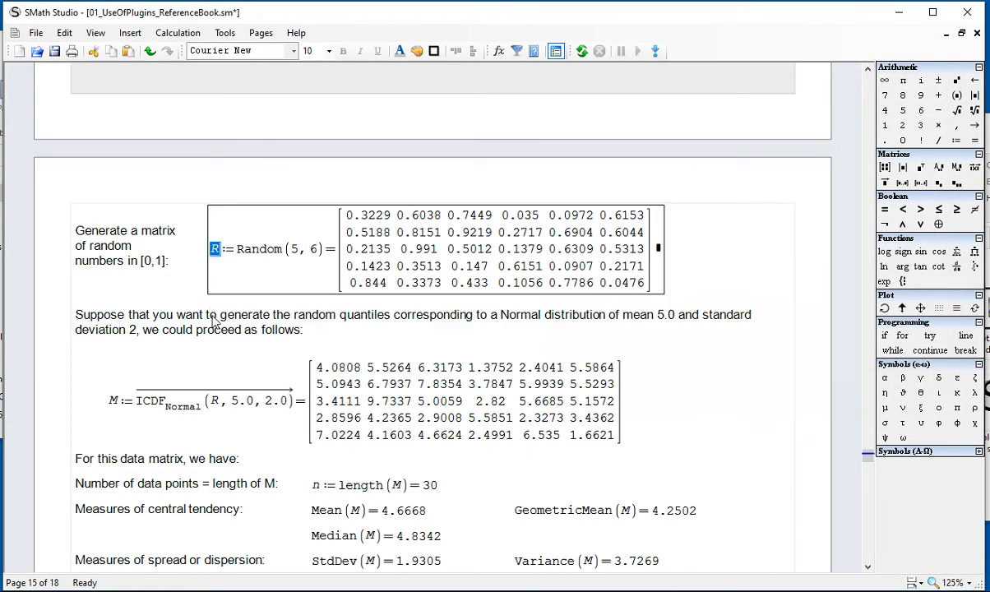
{"action": "left_click", "coordinate": [213, 403]}
{"action": "double_click", "coordinate": [214, 401]}
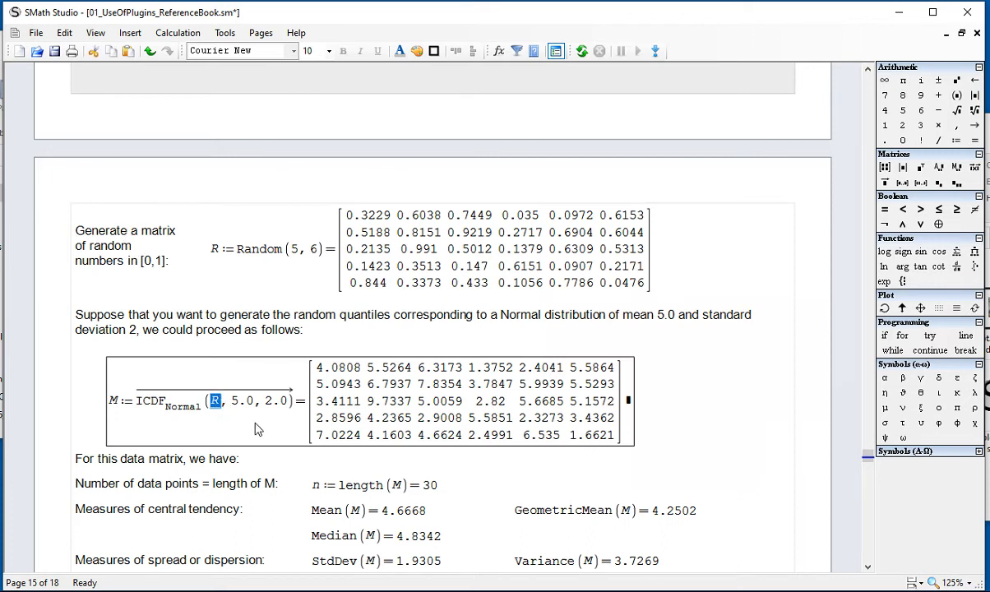
{"action": "left_click", "coordinate": [245, 412]}
{"action": "double_click", "coordinate": [244, 403]}
{"action": "double_click", "coordinate": [273, 402]}
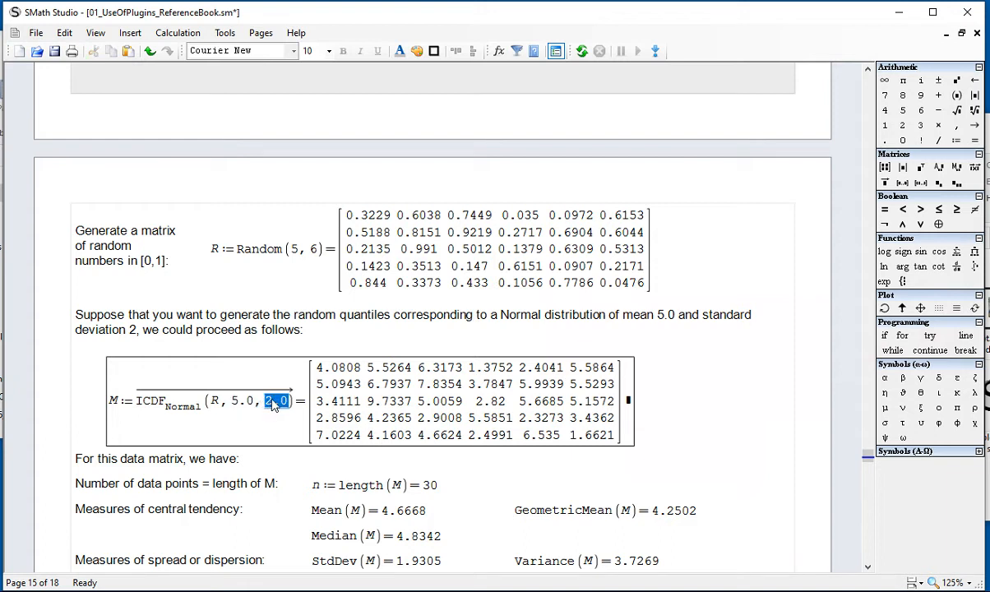
Step: Inspect the vectorized ICDF.Normal expression that defines matrix M and the matrix of quantiles it generates
{"action": "double_click", "coordinate": [141, 395]}
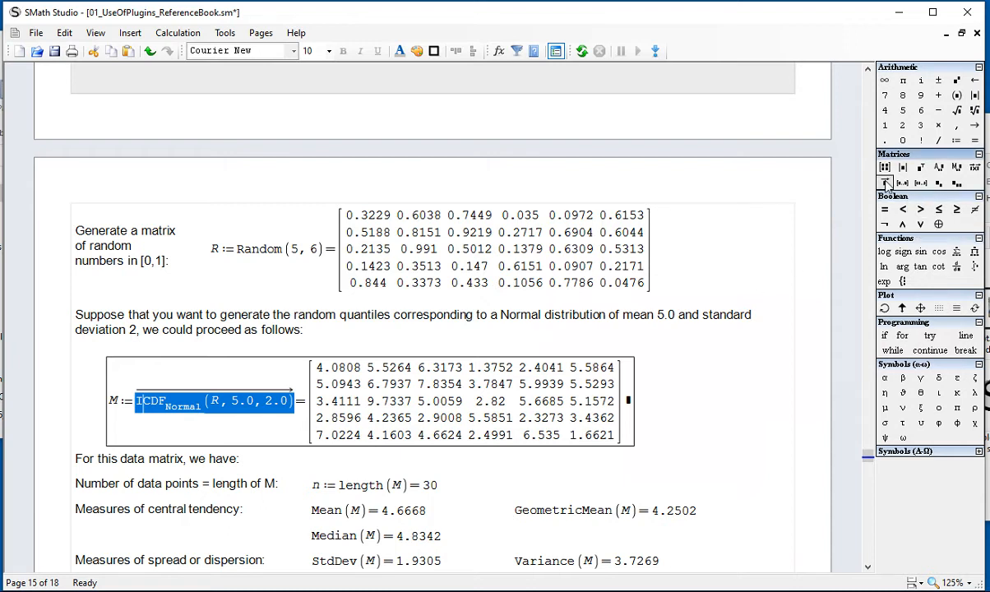
{"action": "left_click", "coordinate": [682, 437]}
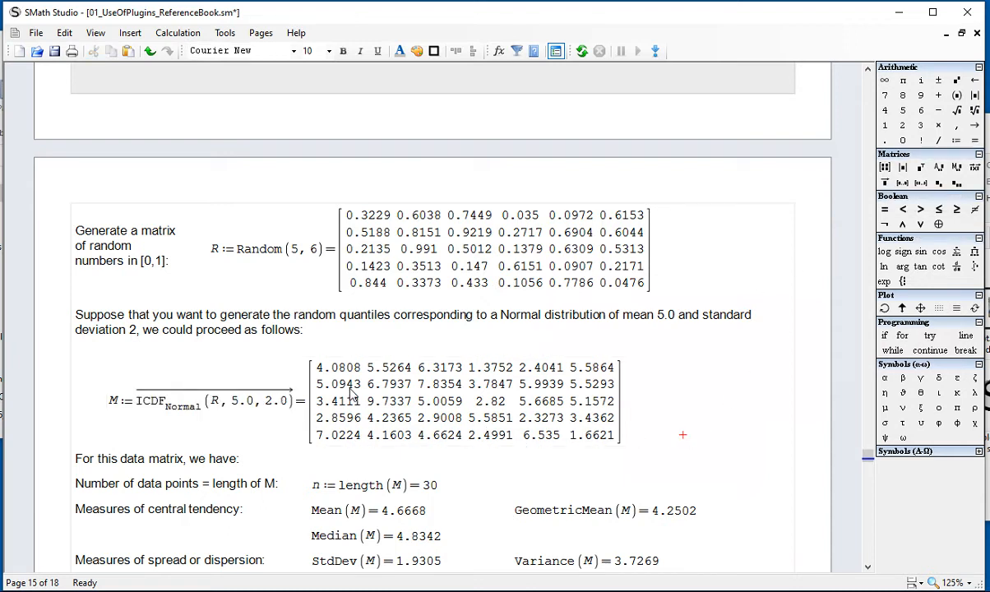
{"action": "left_click", "coordinate": [353, 396]}
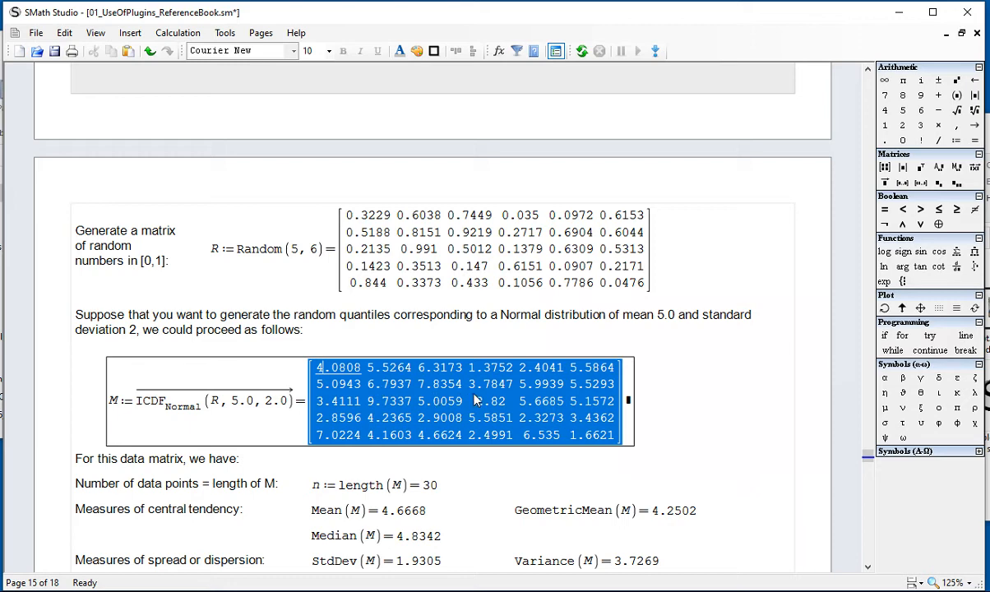
{"action": "left_click", "coordinate": [716, 404]}
Step: Check the elements of matrix M against the number of data points n calculated with length(M)
{"action": "scroll", "coordinate": [715, 395], "scroll_direction": "down", "scroll_amount": 3}
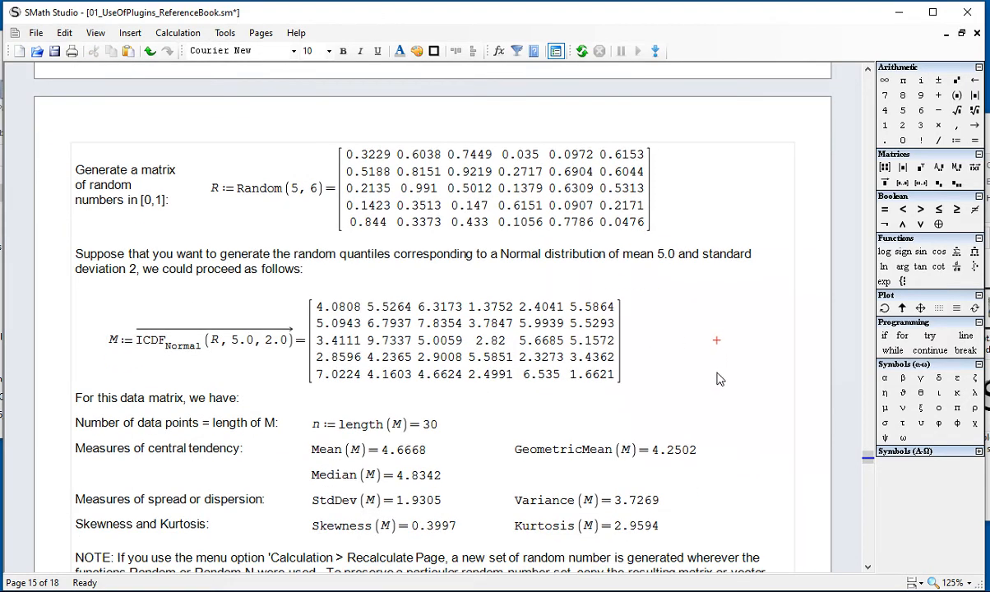
{"action": "scroll", "coordinate": [719, 370], "scroll_direction": "down", "scroll_amount": 2}
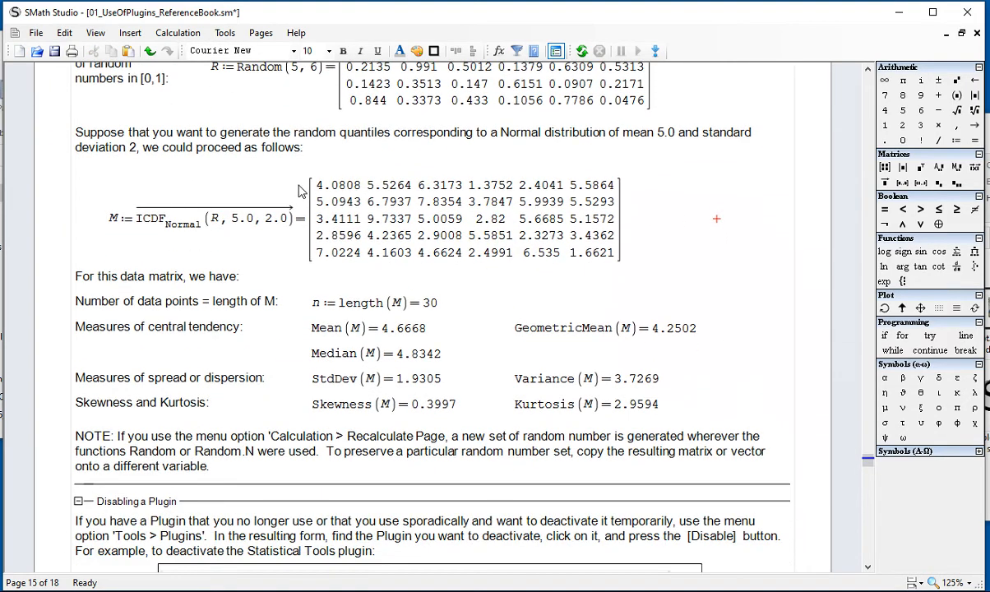
{"action": "left_click_drag", "start_coordinate": [315, 185], "coordinate": [406, 196]}
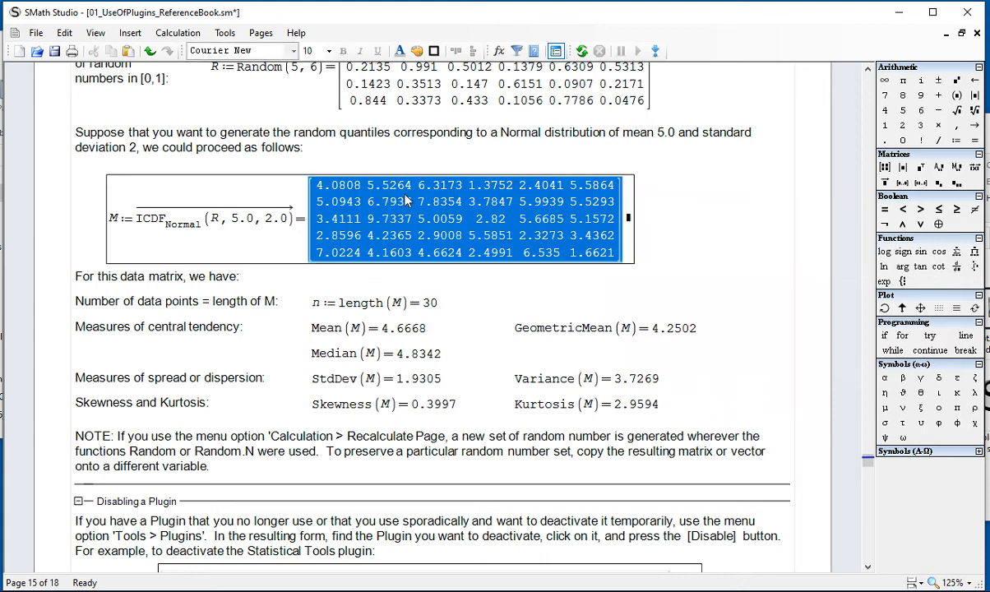
{"action": "left_click", "coordinate": [490, 305]}
{"action": "left_click_drag", "start_coordinate": [453, 311], "coordinate": [420, 308]}
{"action": "left_click", "coordinate": [480, 304]}
Step: Compare the mean argument of ICDF.Normal with the calculated Mean(M) result
{"action": "left_click", "coordinate": [248, 238]}
{"action": "double_click", "coordinate": [241, 218]}
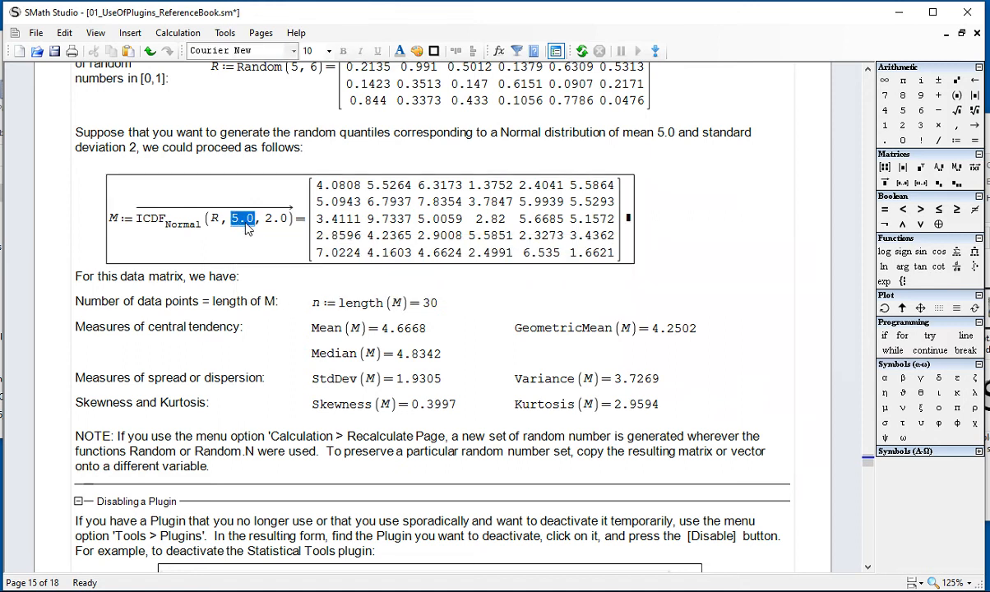
{"action": "left_click", "coordinate": [381, 329]}
{"action": "double_click", "coordinate": [387, 327]}
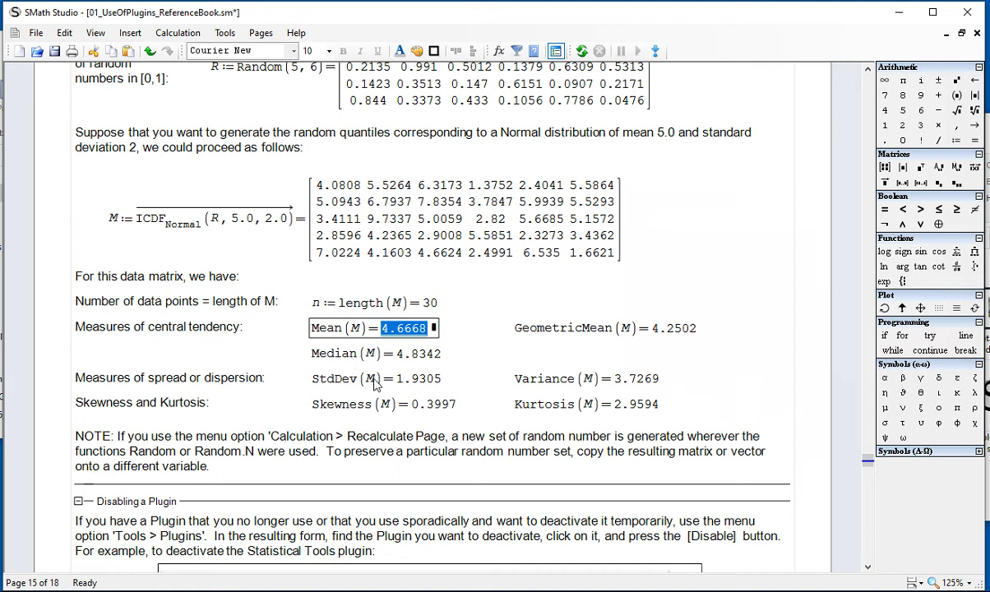
Step: Compare the StdDev(M) result with the standard deviation argument of ICDF.Normal
{"action": "left_click", "coordinate": [402, 379]}
{"action": "double_click", "coordinate": [417, 378]}
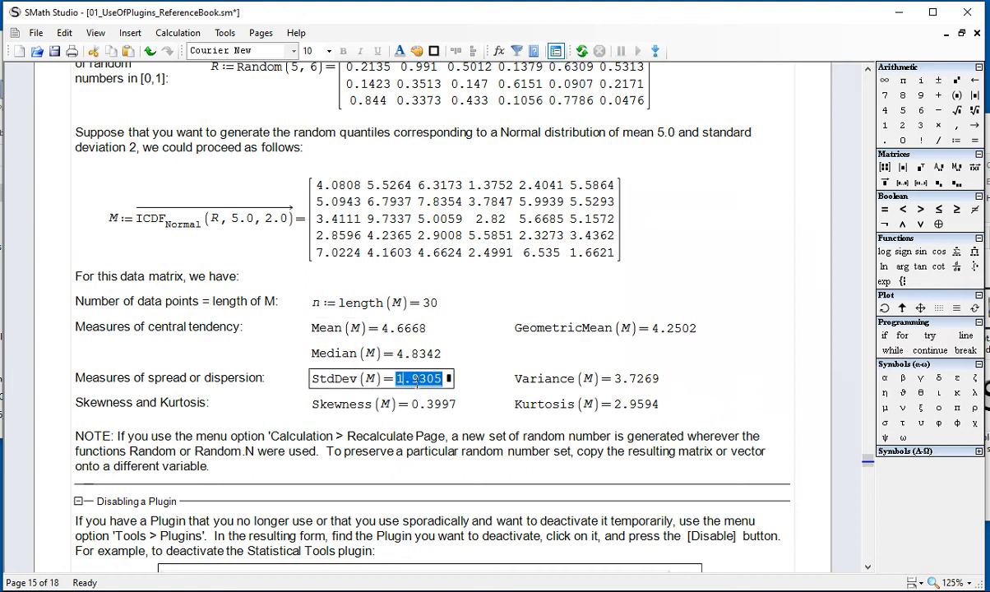
{"action": "left_click", "coordinate": [276, 216]}
{"action": "double_click", "coordinate": [278, 219]}
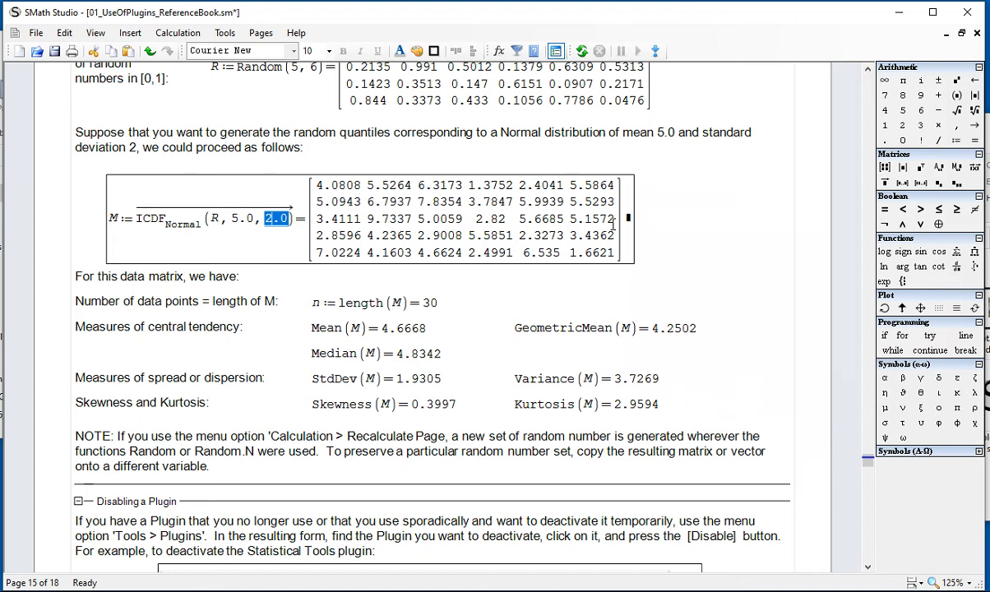
{"action": "left_click", "coordinate": [686, 246]}
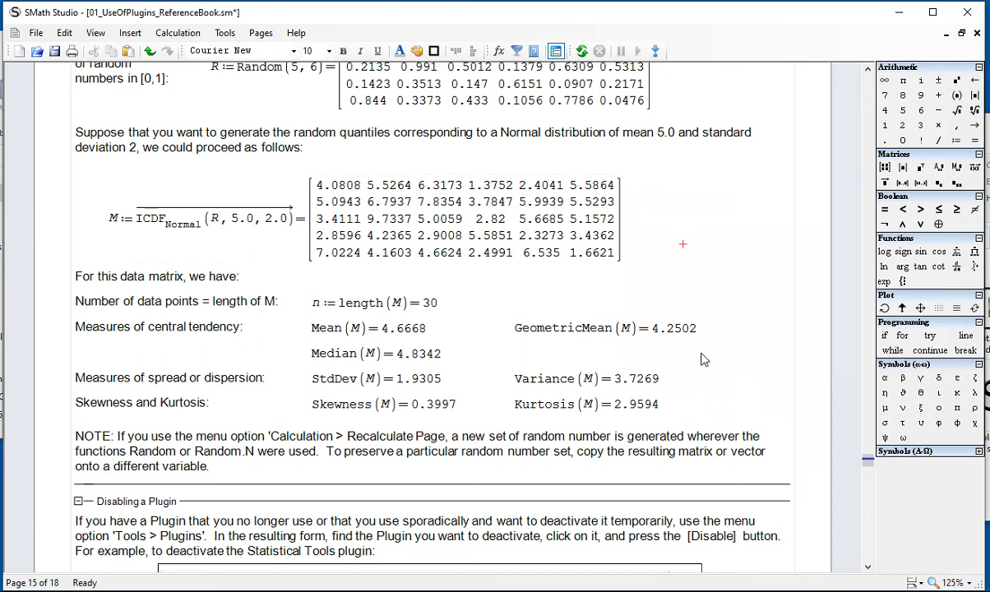
Step: Highlight the central tendency, spread, skewness and kurtosis results for M, review the matrix examples, and switch to the Notepad note
{"action": "left_click_drag", "start_coordinate": [674, 405], "coordinate": [307, 314]}
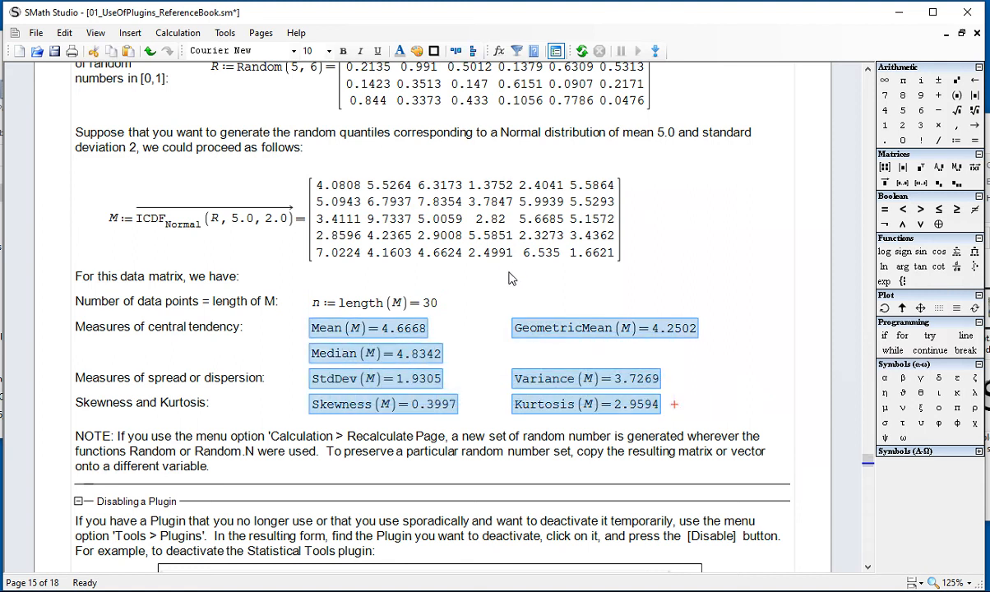
{"action": "left_click", "coordinate": [700, 287]}
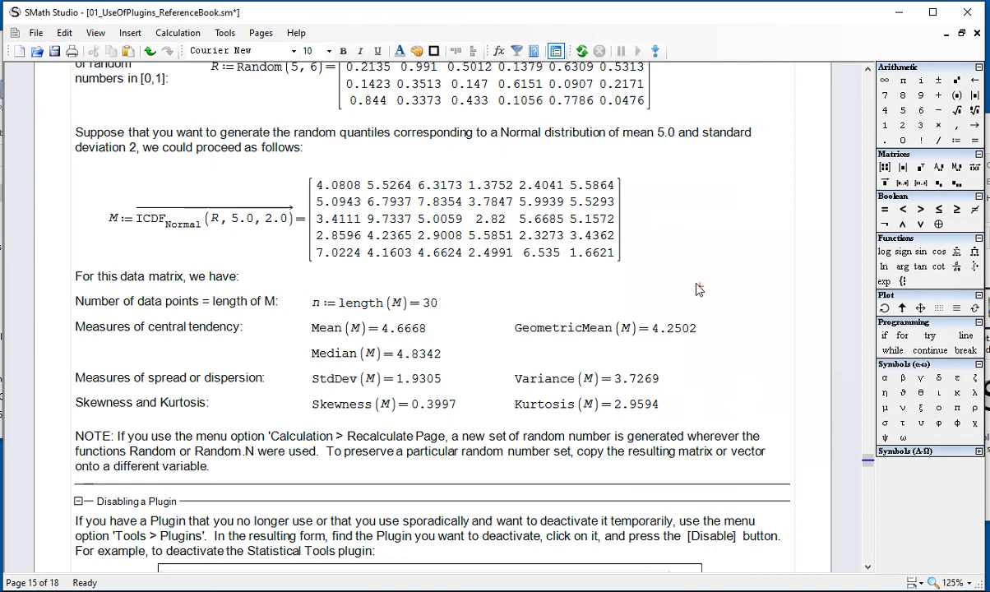
{"action": "scroll", "coordinate": [697, 288], "scroll_direction": "up", "scroll_amount": 1}
{"action": "scroll", "coordinate": [670, 356], "scroll_direction": "up", "scroll_amount": 3}
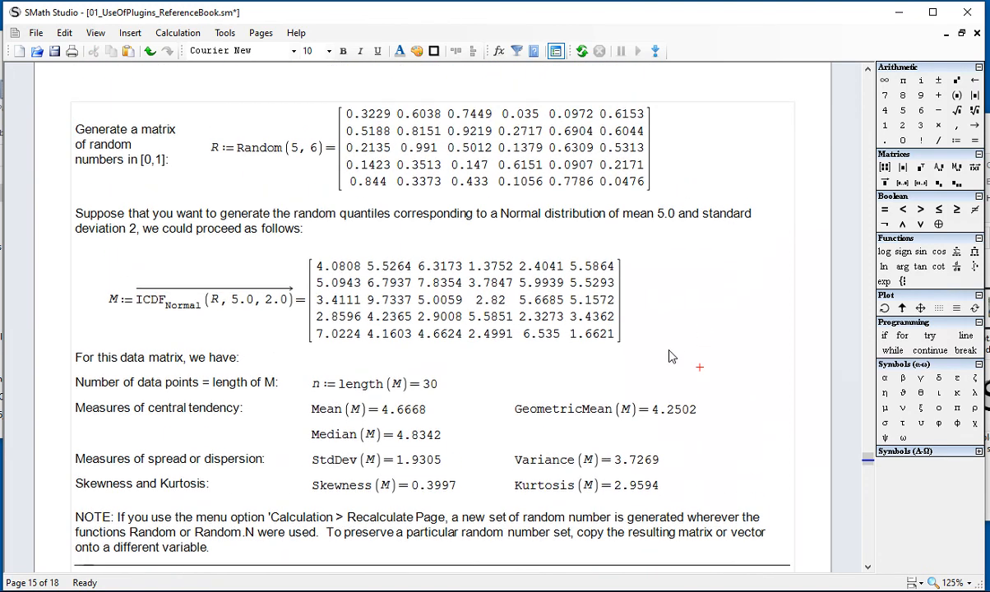
{"action": "scroll", "coordinate": [670, 356], "scroll_direction": "up", "scroll_amount": 2}
{"action": "scroll", "coordinate": [672, 360], "scroll_direction": "down", "scroll_amount": 3}
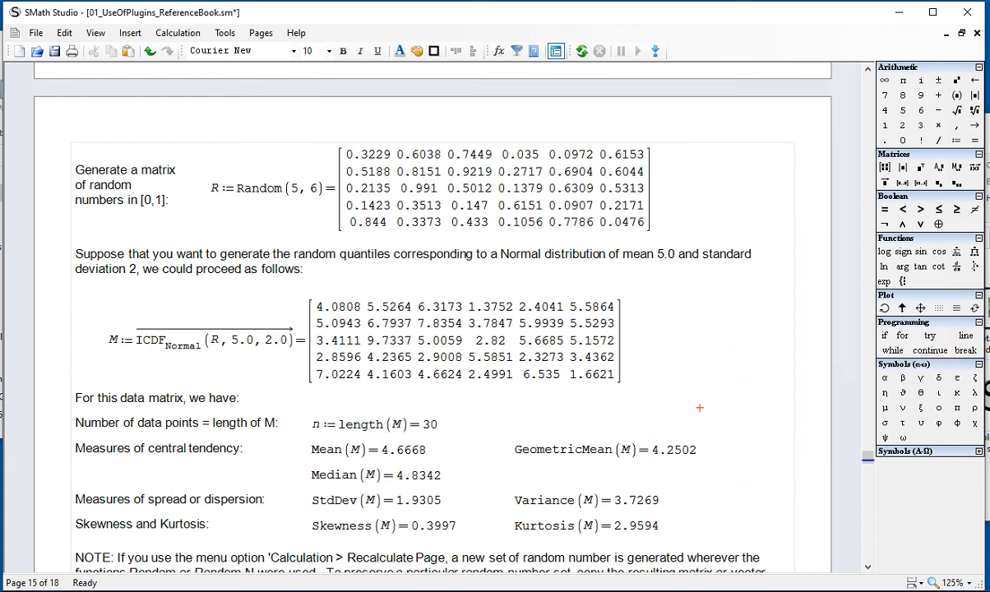
{"action": "key", "text": "alt+Tab"}
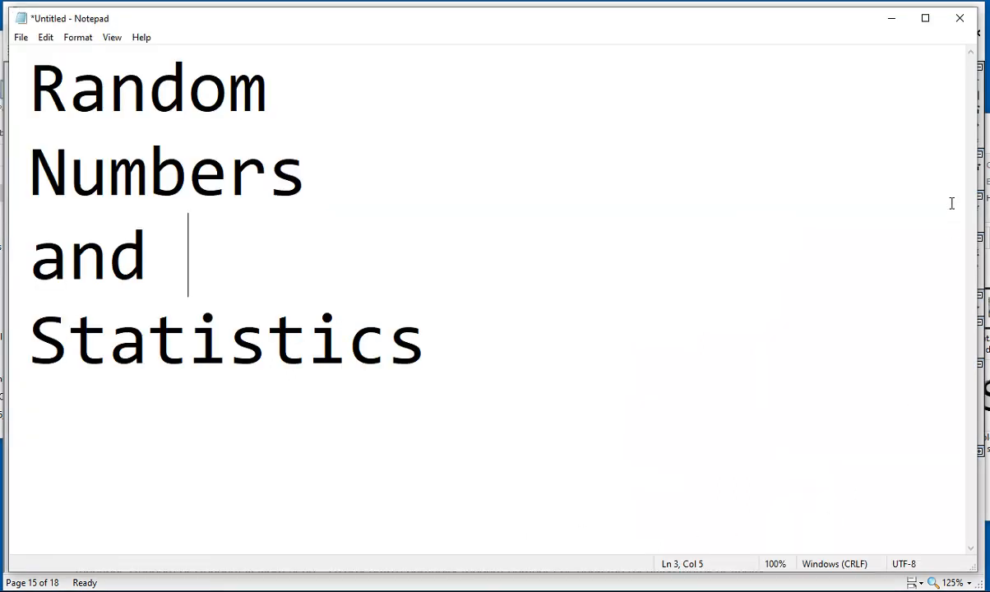